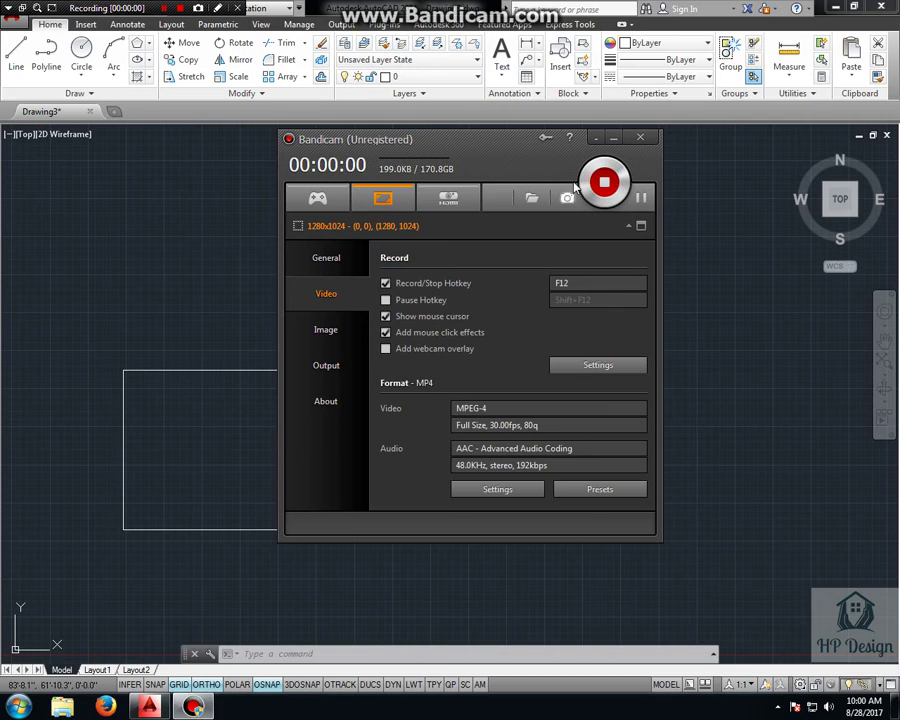
Step: From the Annotate tab, open the Text Style dialog and close it without changes
{"action": "left_click", "coordinate": [613, 137]}
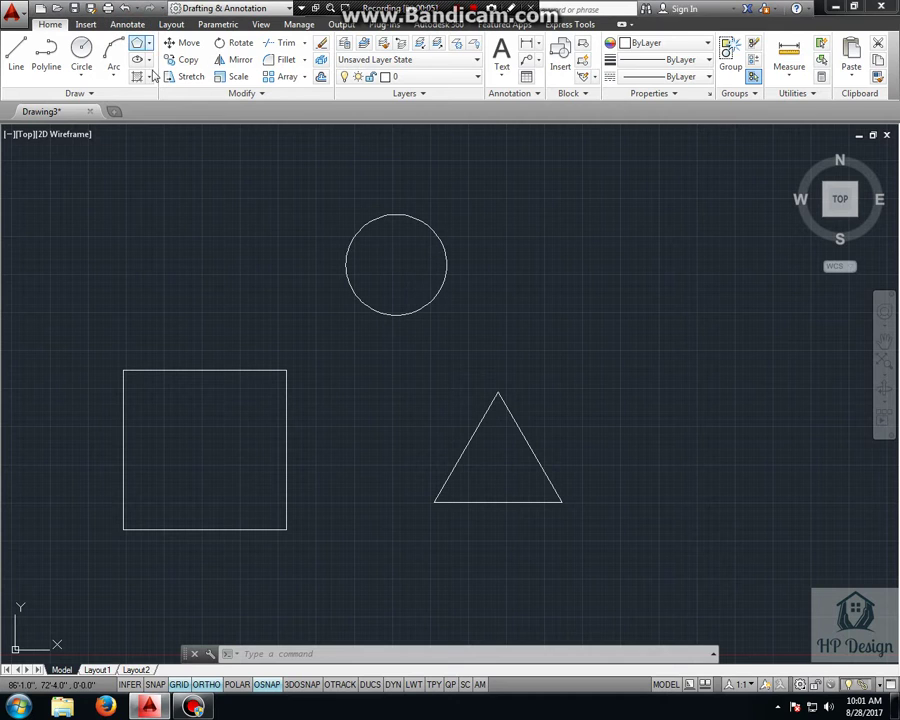
{"action": "left_click", "coordinate": [128, 25]}
{"action": "left_click", "coordinate": [222, 93]}
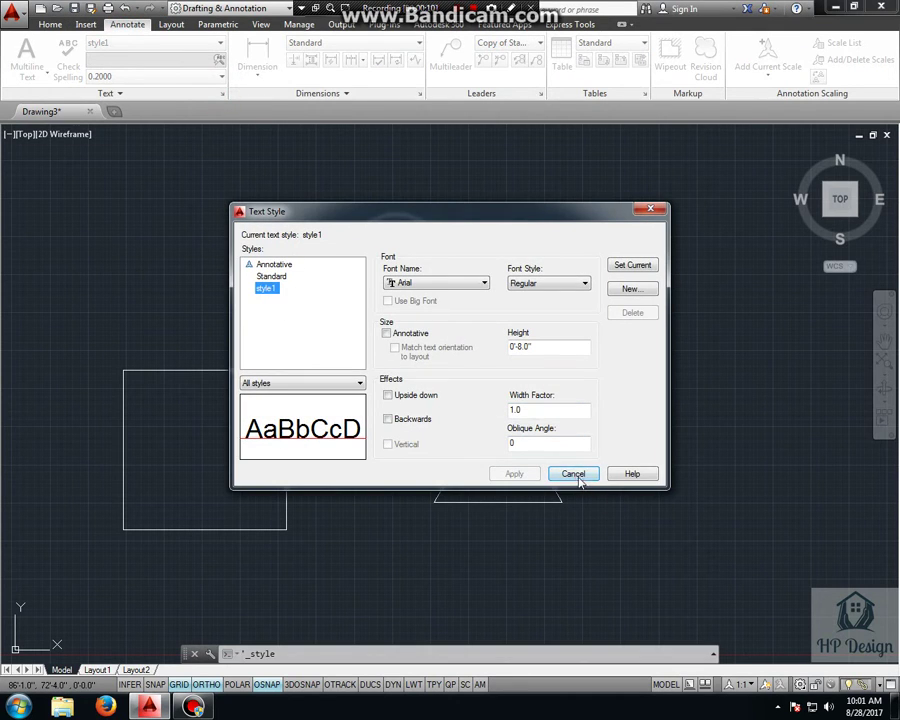
{"action": "left_click", "coordinate": [575, 476]}
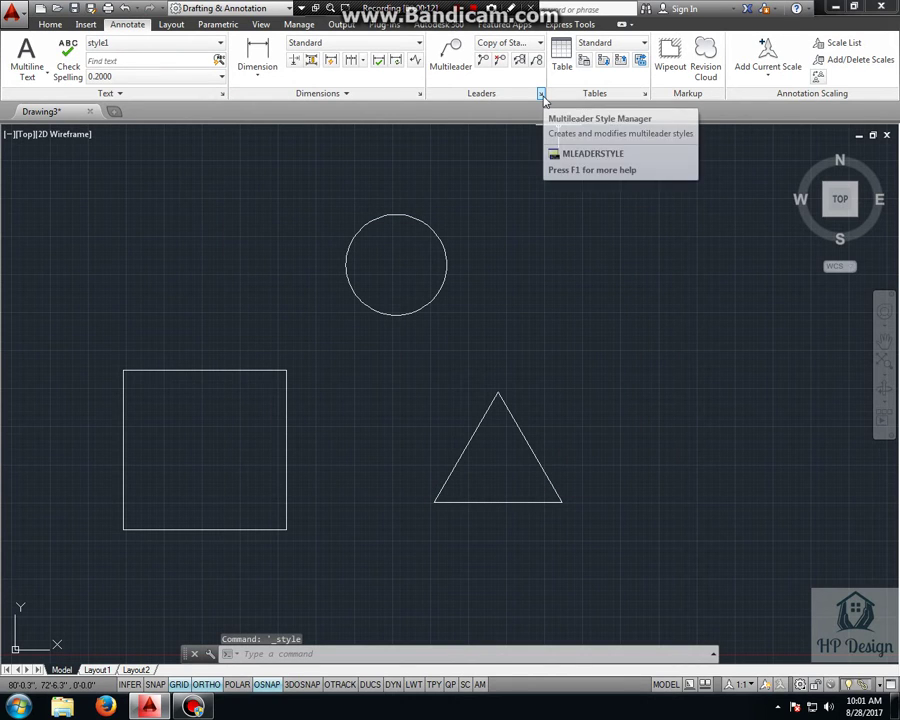
Step: Create a new multileader style, Copy(2) of Standard, based on Standard
{"action": "left_click", "coordinate": [542, 97]}
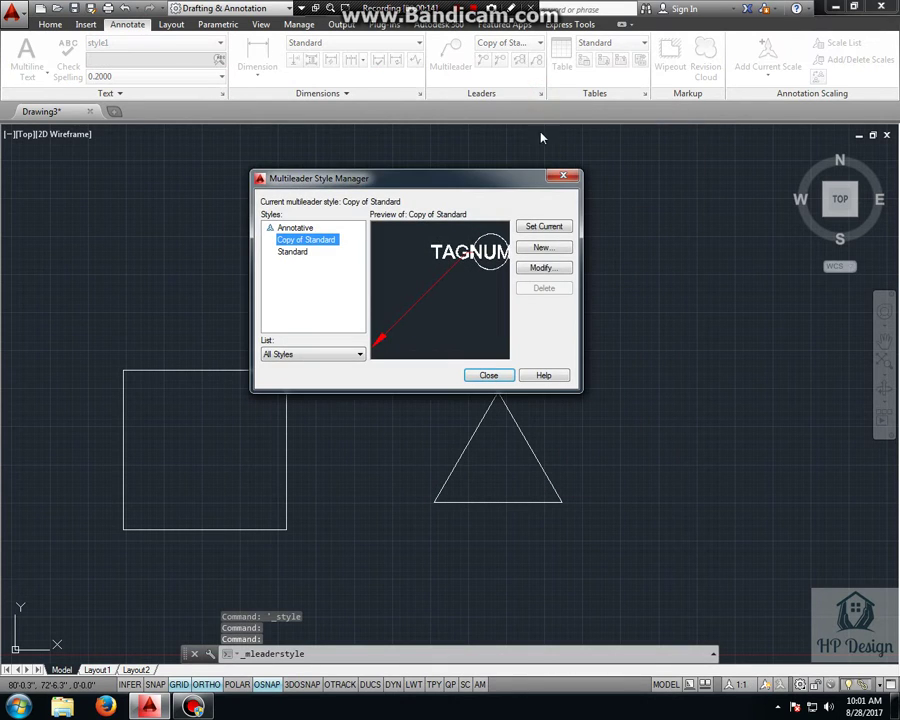
{"action": "left_click", "coordinate": [309, 255]}
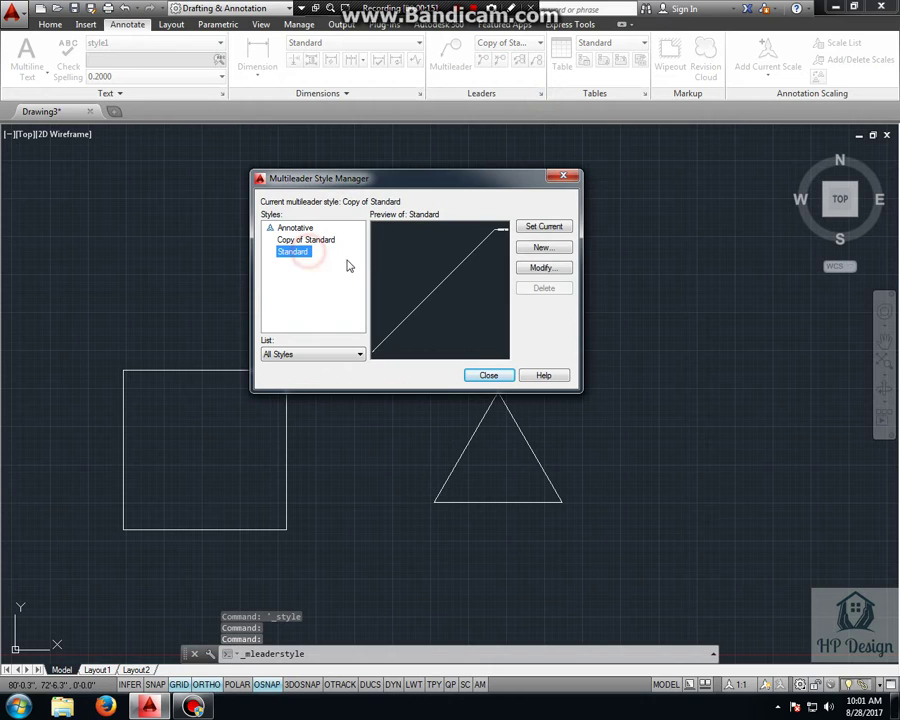
{"action": "left_click", "coordinate": [541, 249]}
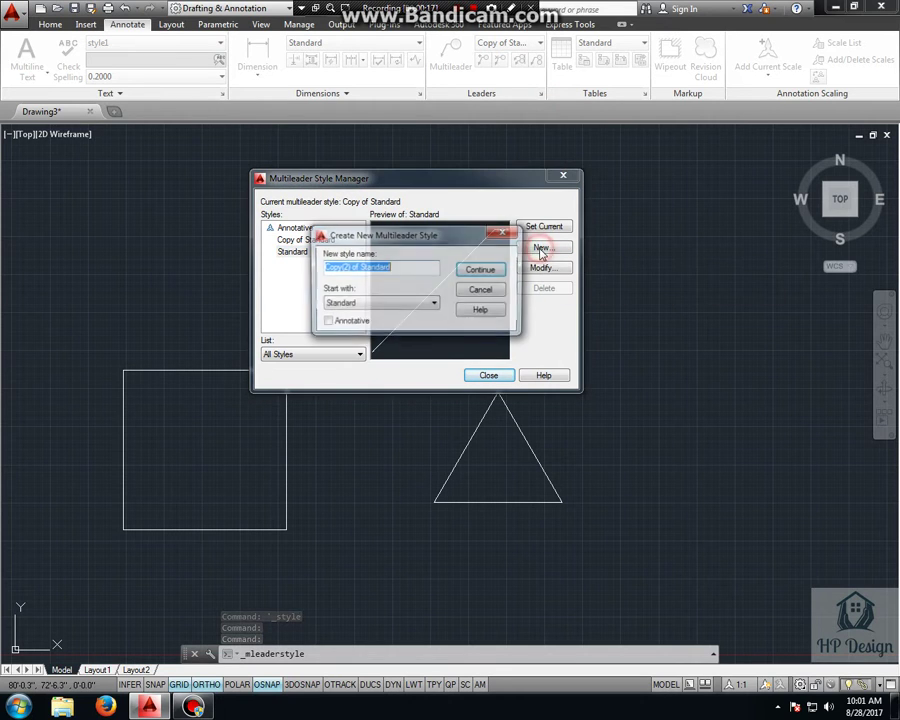
{"action": "left_click", "coordinate": [470, 272]}
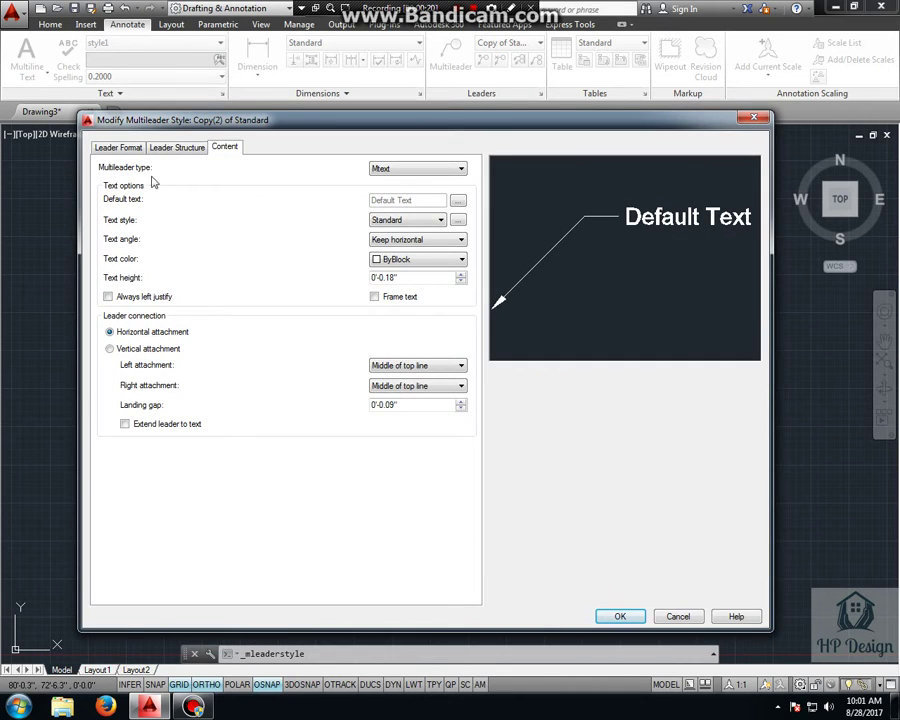
Step: Make the leaders straight and red, keeping linetype and lineweight ByBlock
{"action": "left_click", "coordinate": [119, 147]}
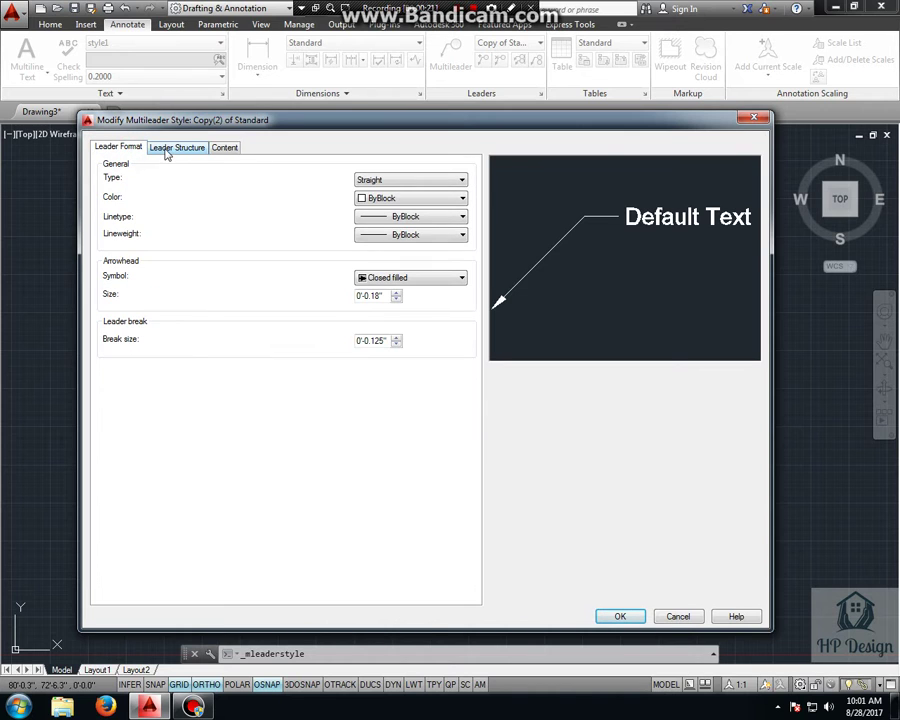
{"action": "left_click_drag", "start_coordinate": [166, 131], "coordinate": [140, 86]}
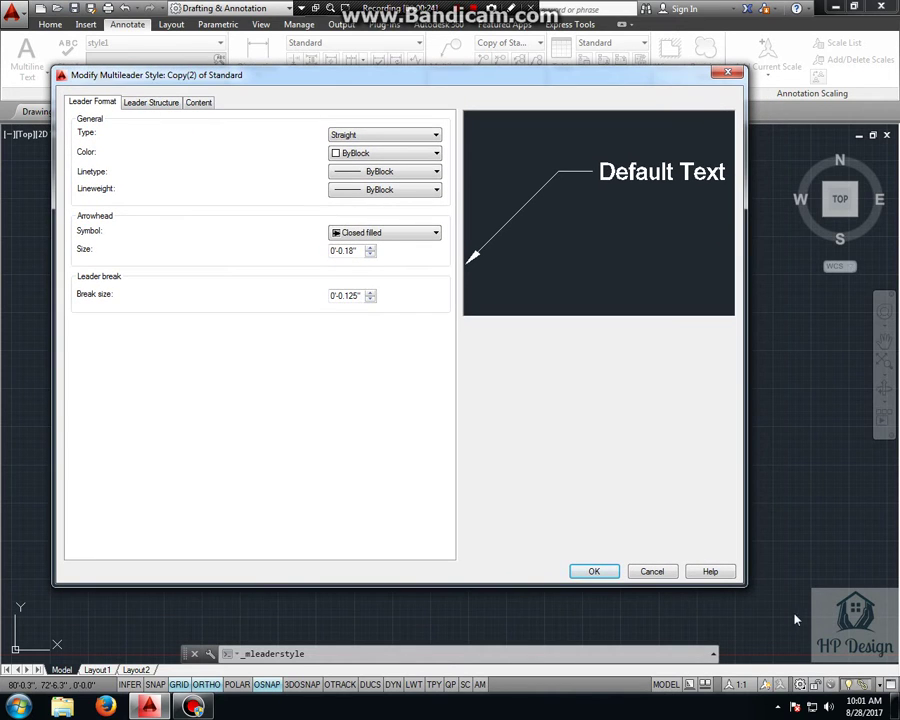
{"action": "left_click_drag", "start_coordinate": [748, 588], "coordinate": [808, 663]}
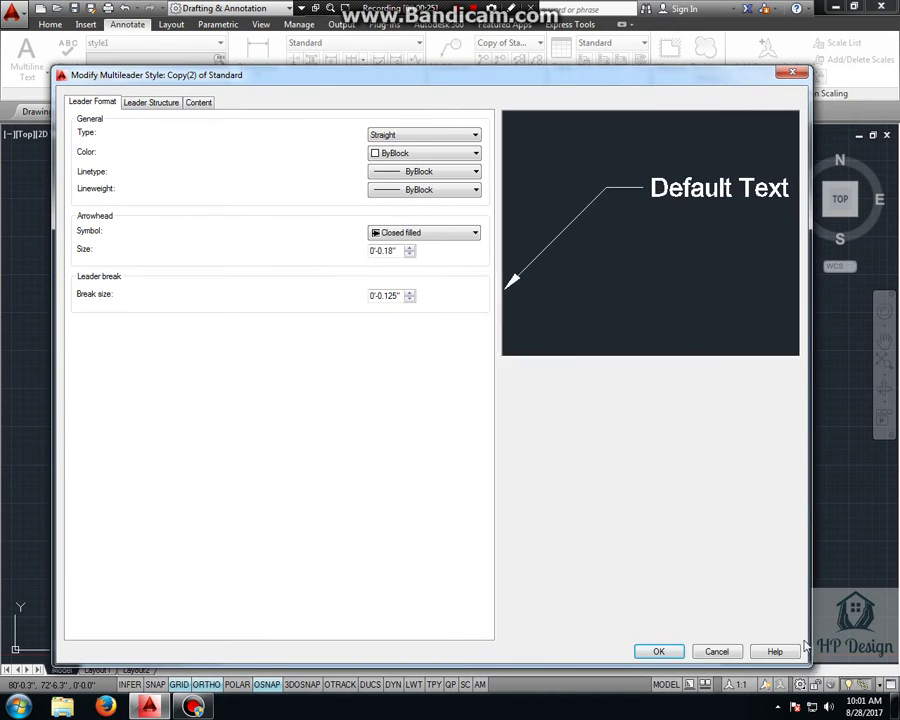
{"action": "left_click", "coordinate": [430, 141]}
{"action": "left_click", "coordinate": [405, 158]}
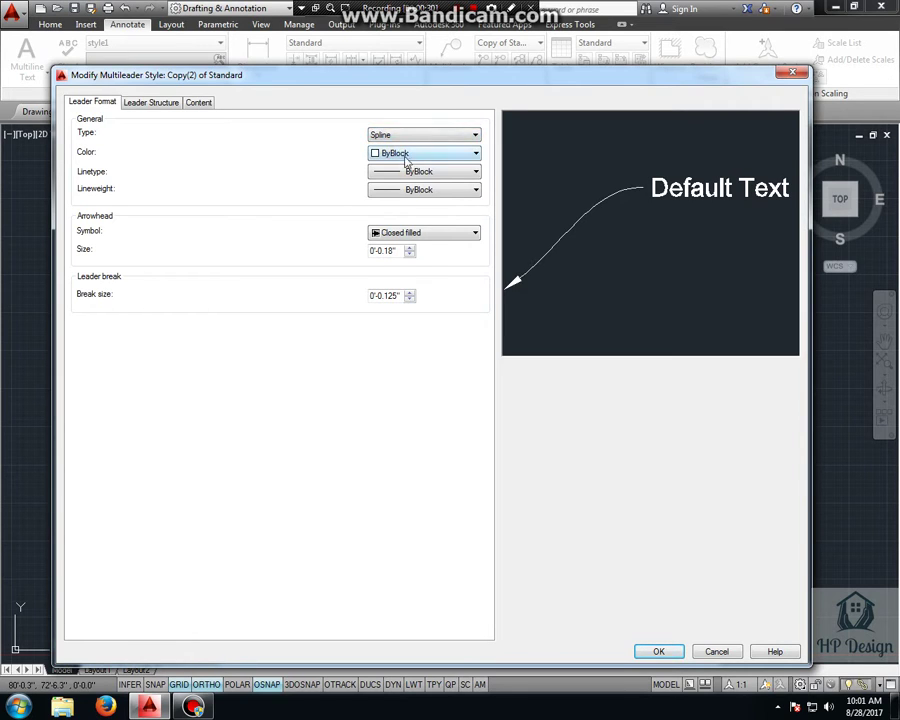
{"action": "left_click", "coordinate": [396, 136]}
{"action": "left_click", "coordinate": [390, 166]}
{"action": "left_click", "coordinate": [388, 134]}
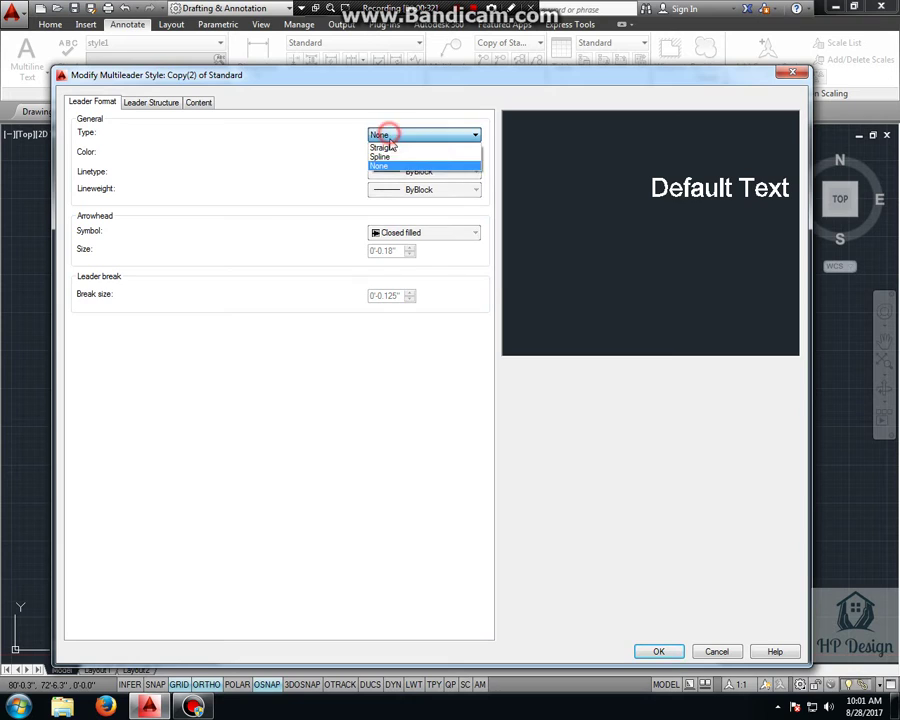
{"action": "left_click", "coordinate": [392, 145]}
{"action": "left_click", "coordinate": [400, 153]}
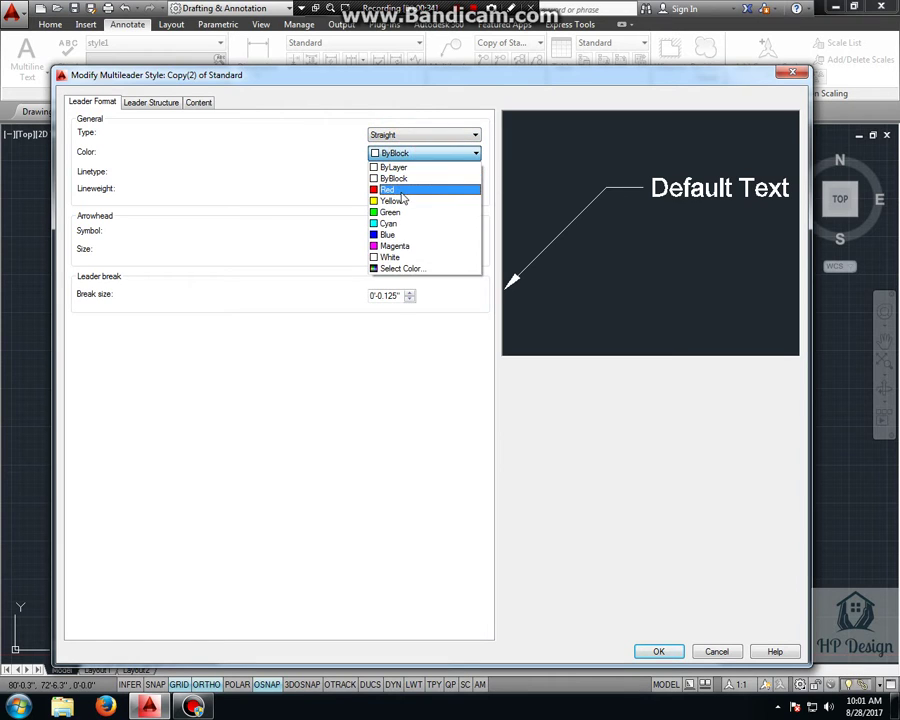
{"action": "left_click", "coordinate": [390, 189]}
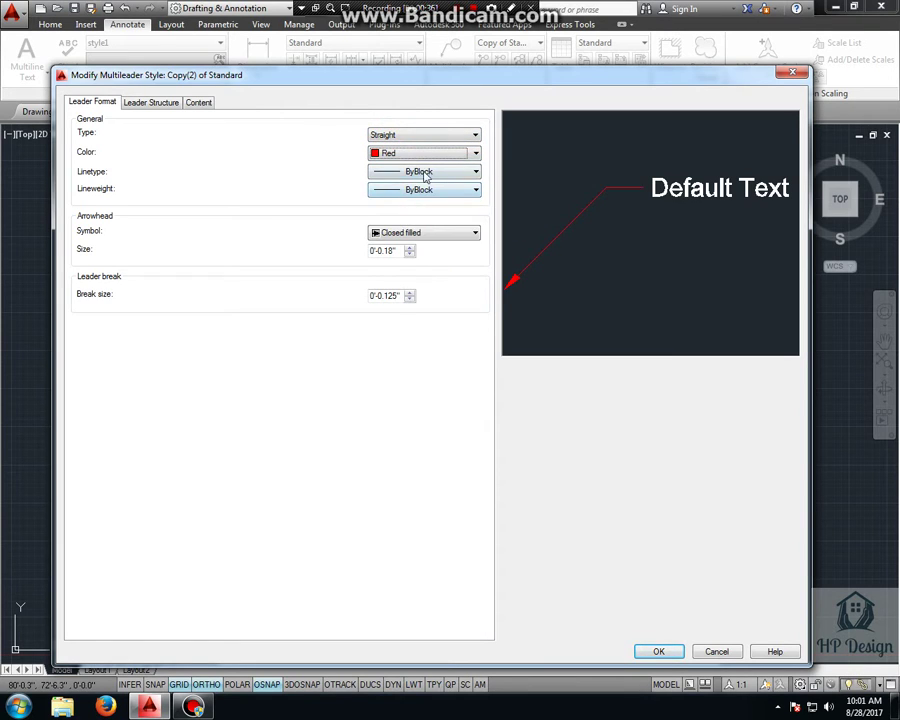
{"action": "left_click", "coordinate": [476, 172]}
{"action": "left_click", "coordinate": [477, 174]}
{"action": "left_click", "coordinate": [475, 189]}
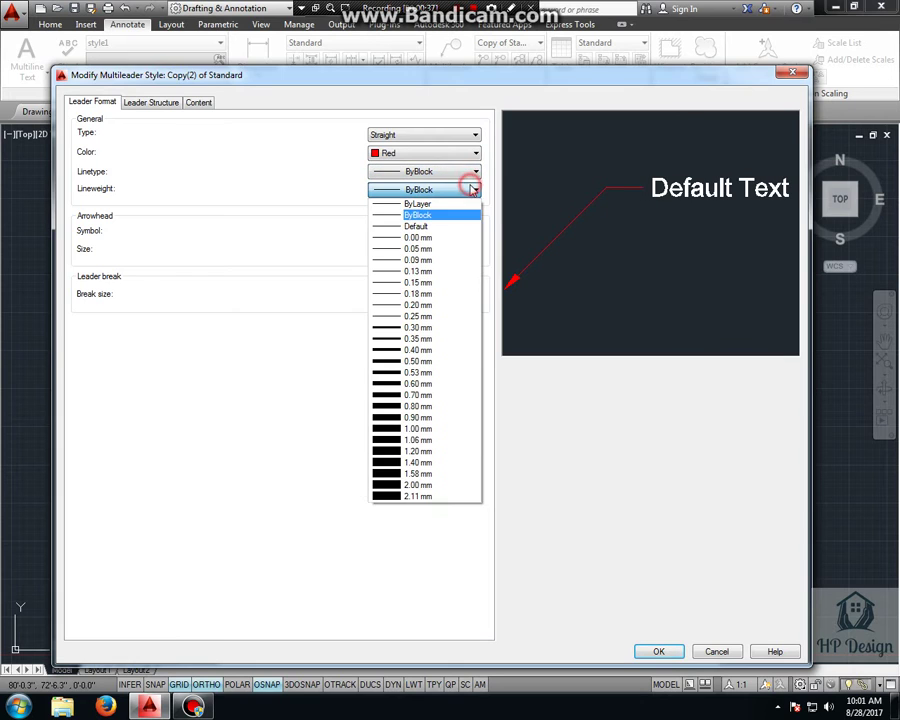
{"action": "left_click", "coordinate": [472, 189]}
Step: Use a Closed filled arrowhead of size 3.0 with a 1.0 break size
{"action": "left_click", "coordinate": [440, 232]}
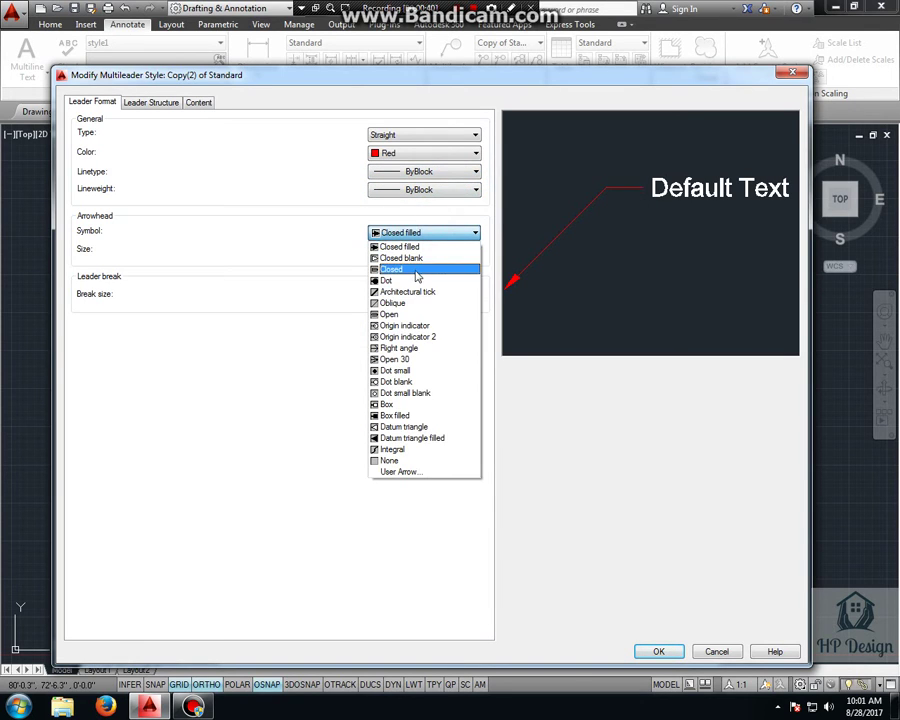
{"action": "left_click", "coordinate": [410, 278]}
{"action": "left_click", "coordinate": [420, 232]}
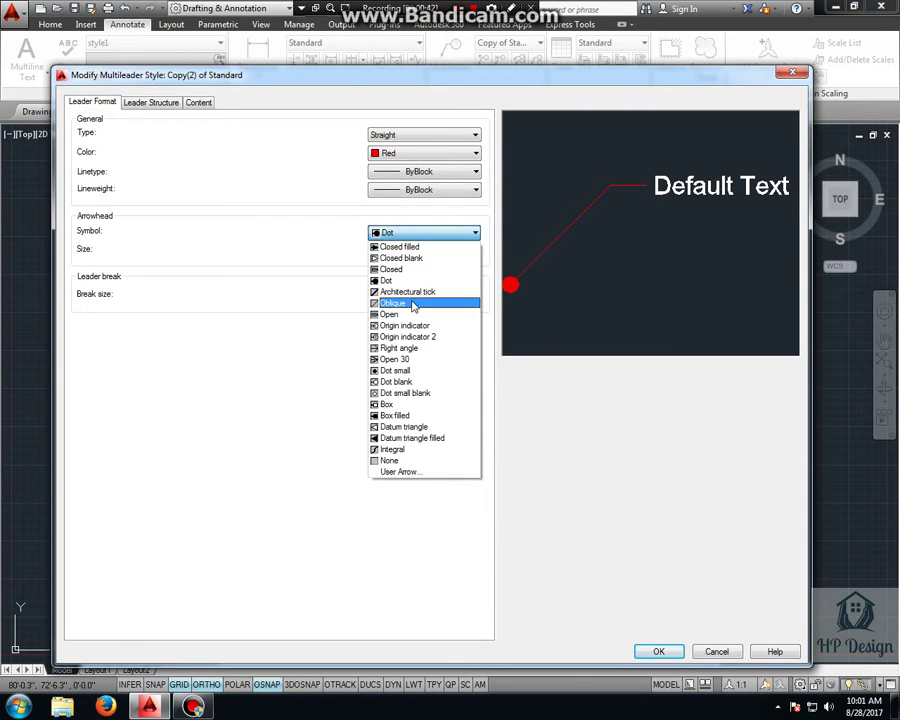
{"action": "left_click", "coordinate": [413, 291]}
{"action": "left_click", "coordinate": [404, 233]}
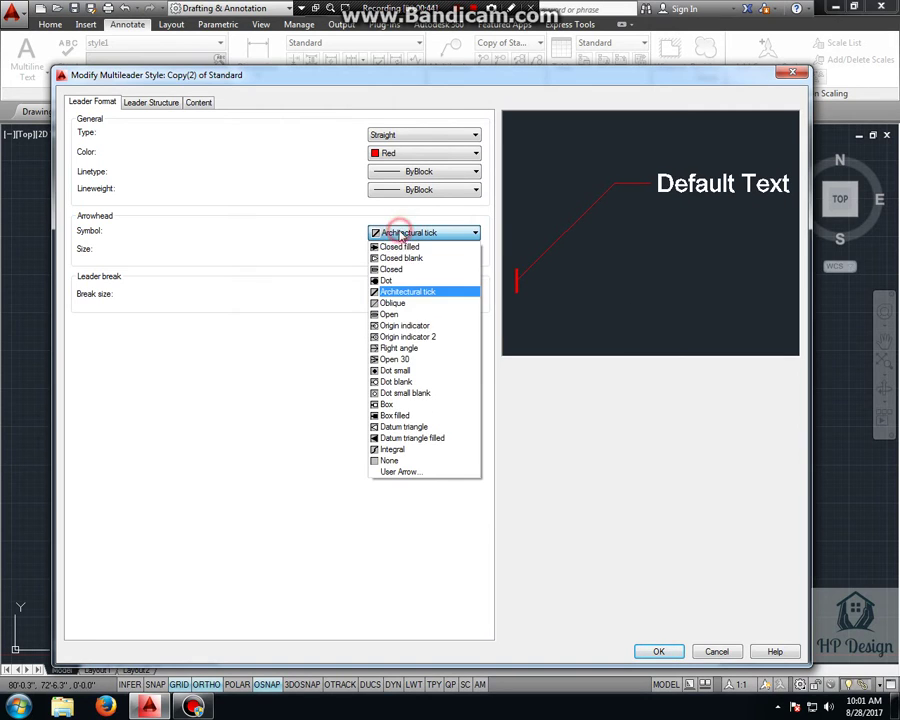
{"action": "left_click", "coordinate": [400, 358]}
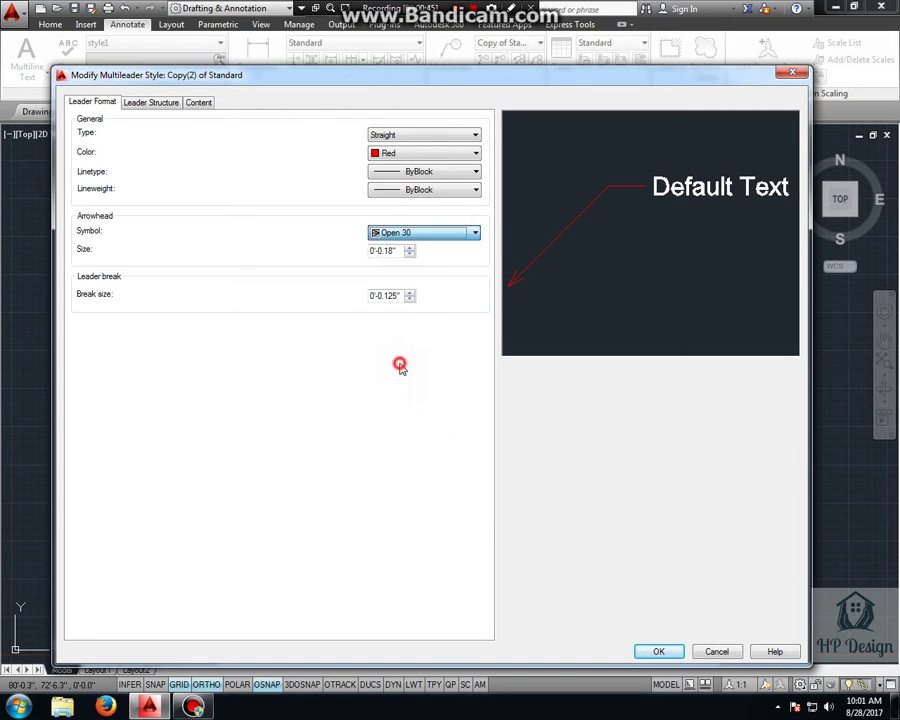
{"action": "left_click", "coordinate": [419, 238]}
{"action": "left_click", "coordinate": [414, 246]}
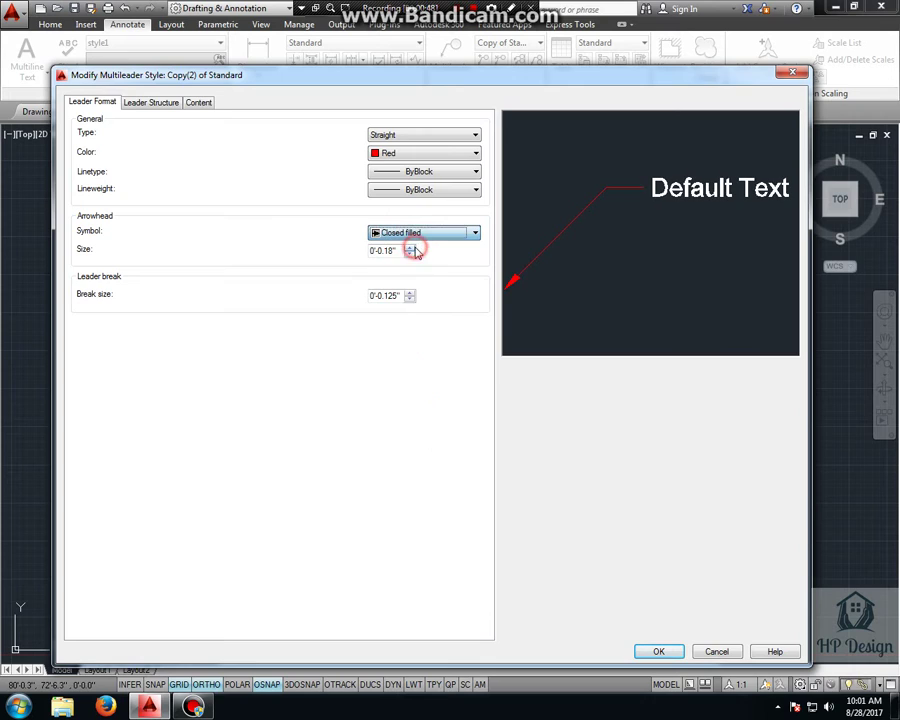
{"action": "left_click_drag", "start_coordinate": [400, 250], "coordinate": [334, 251]}
{"action": "type", "text": "3.0"}
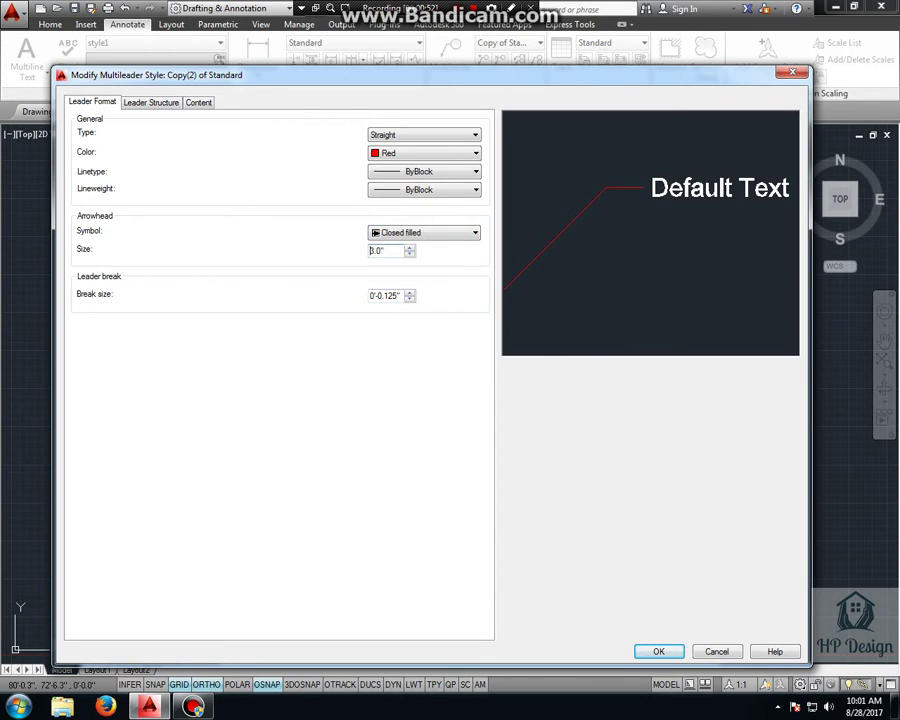
{"action": "left_click_drag", "start_coordinate": [400, 295], "coordinate": [305, 304]}
Step: Set the leader structure's landing distance to 1.0"
{"action": "left_click", "coordinate": [152, 103]}
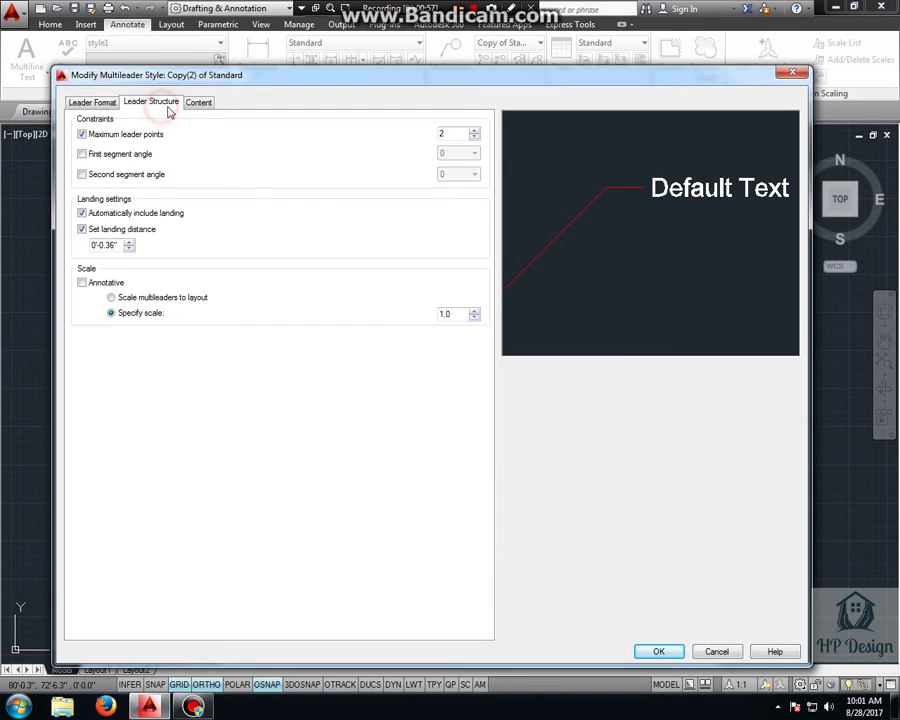
{"action": "double_click", "coordinate": [452, 136]}
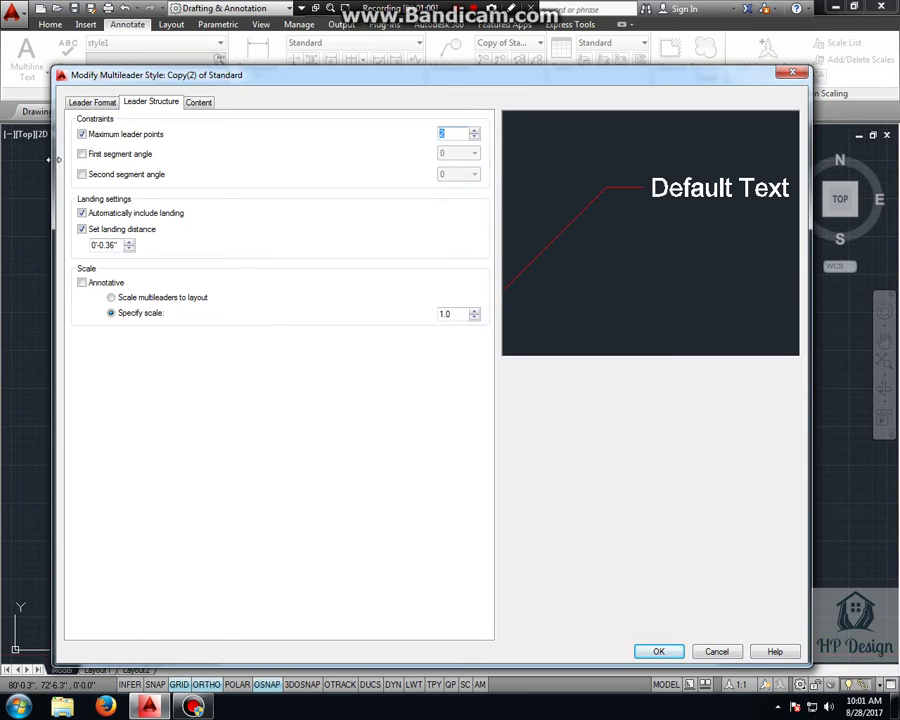
{"action": "left_click_drag", "start_coordinate": [118, 244], "coordinate": [44, 252]}
{"action": "key", "text": "Tab"}
Step: Keep Mtext content, use style1 unframed, and make the leader text green
{"action": "left_click", "coordinate": [199, 102]}
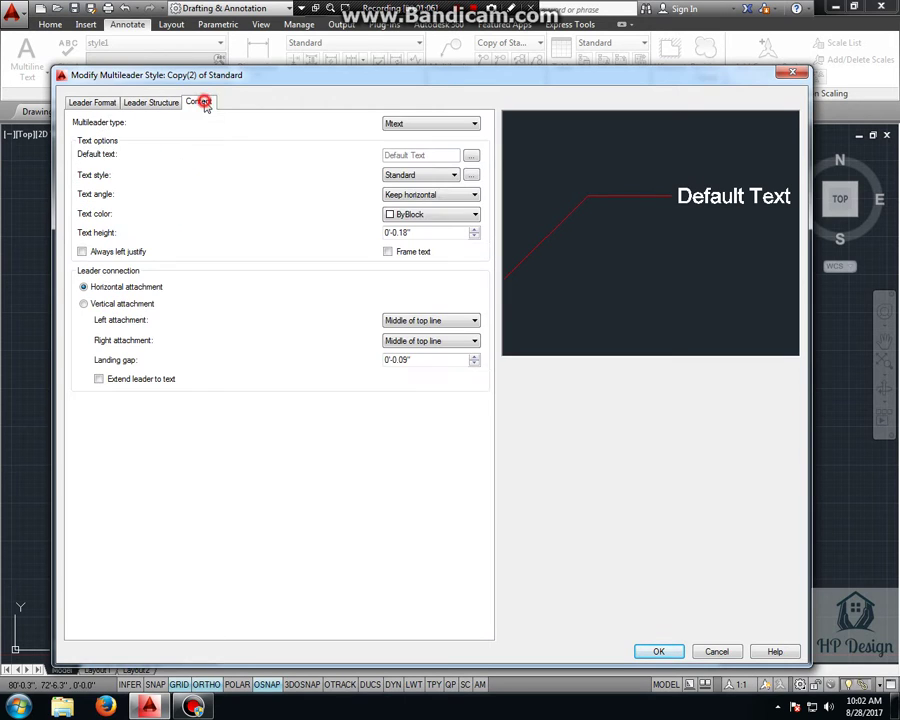
{"action": "left_click", "coordinate": [418, 128]}
{"action": "left_click", "coordinate": [416, 124]}
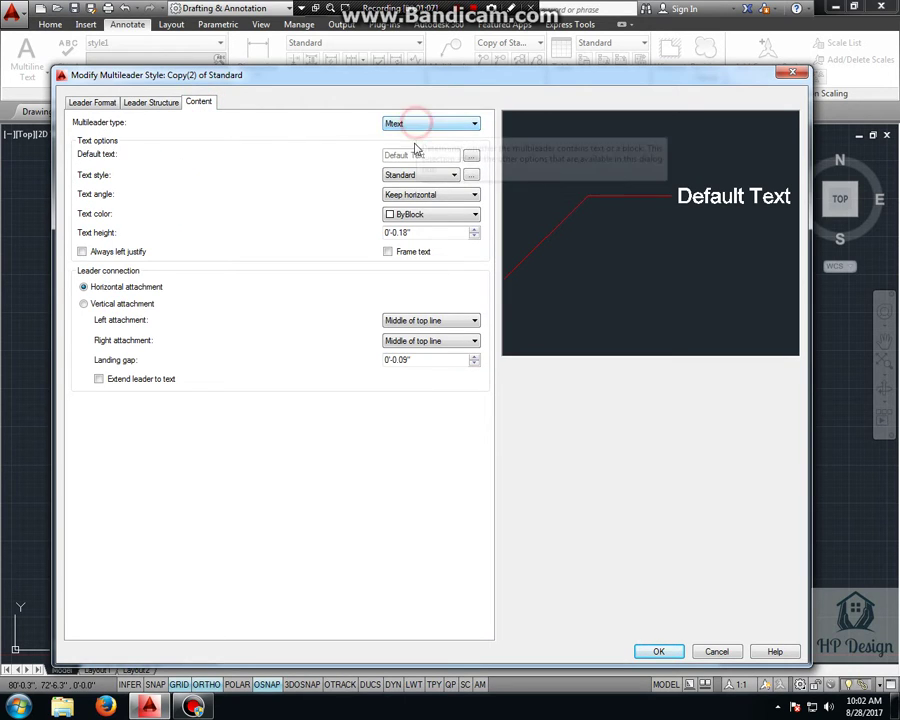
{"action": "left_click", "coordinate": [436, 175]}
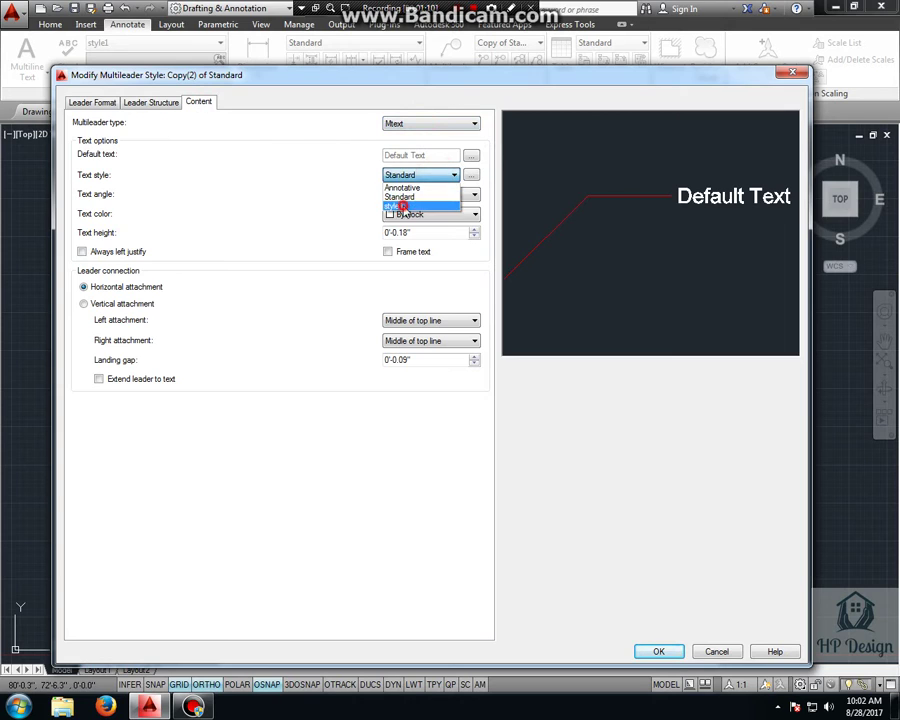
{"action": "left_click", "coordinate": [404, 207]}
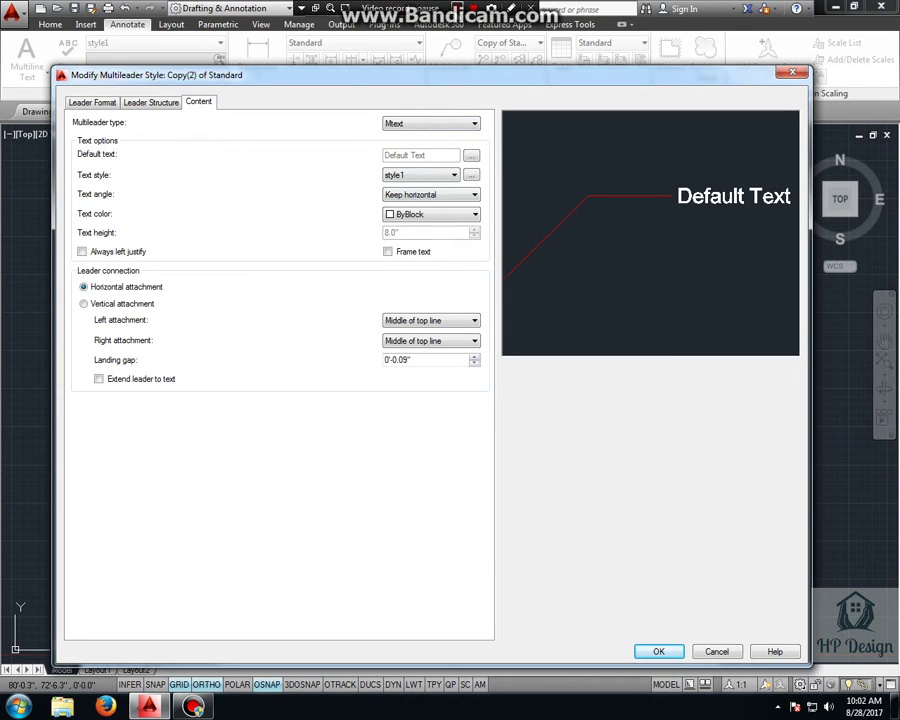
{"action": "left_click", "coordinate": [389, 252]}
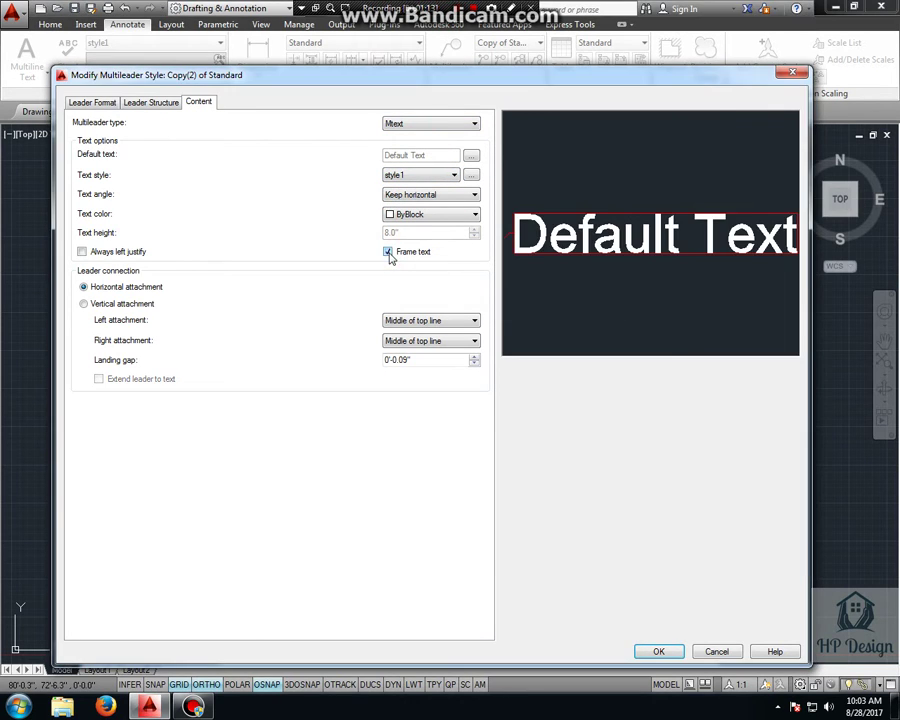
{"action": "left_click", "coordinate": [389, 252]}
{"action": "left_click", "coordinate": [408, 215]}
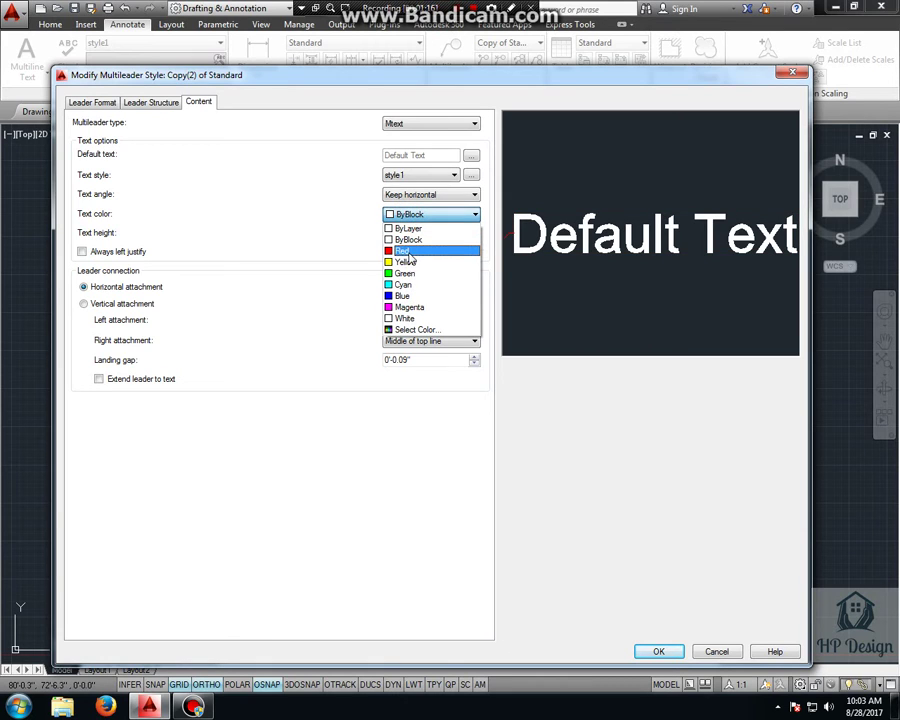
{"action": "left_click", "coordinate": [418, 276]}
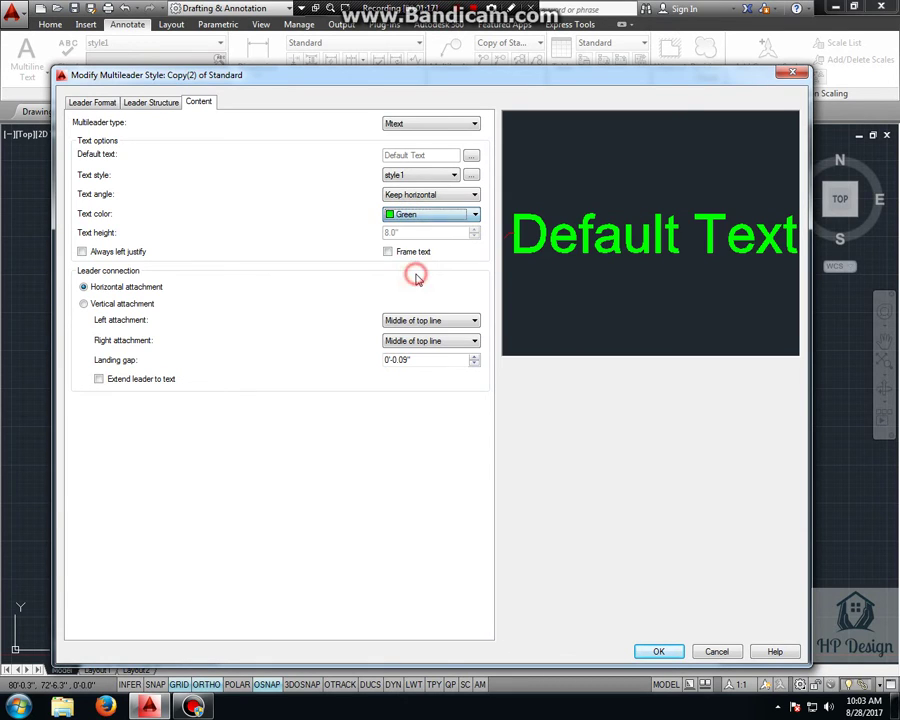
Step: Set left attachment to Underline top line with a 1.0 landing gap, and save the style
{"action": "left_click", "coordinate": [427, 322]}
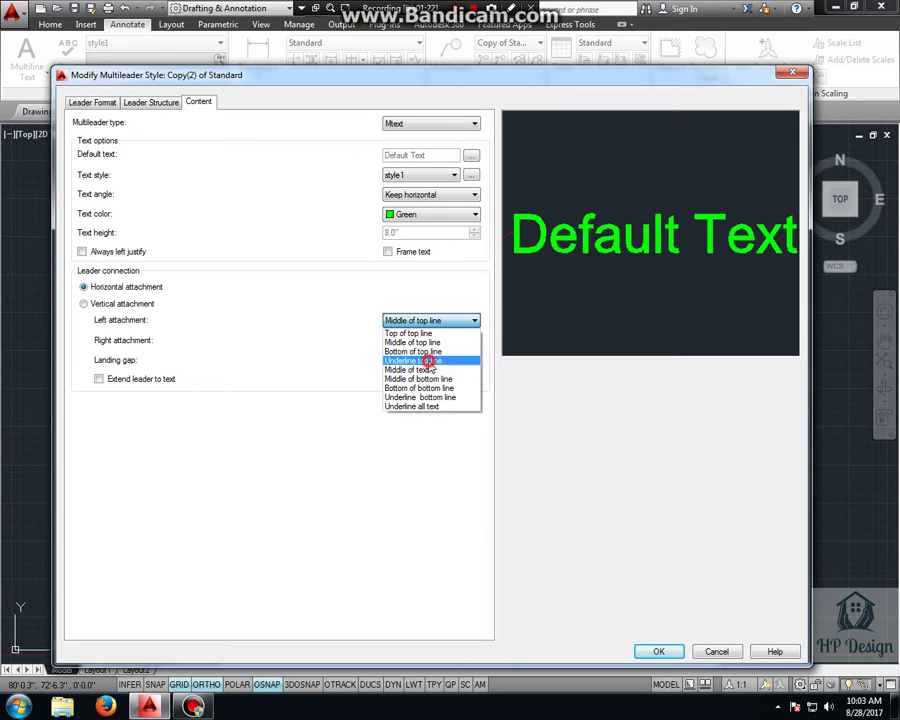
{"action": "left_click", "coordinate": [428, 361]}
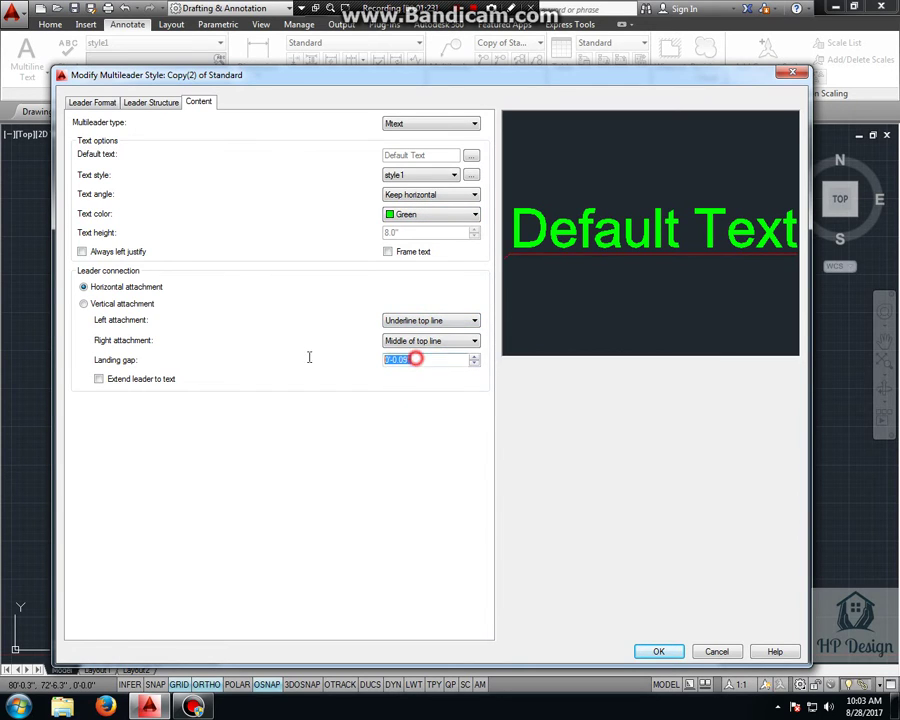
{"action": "type", "text": "1"}
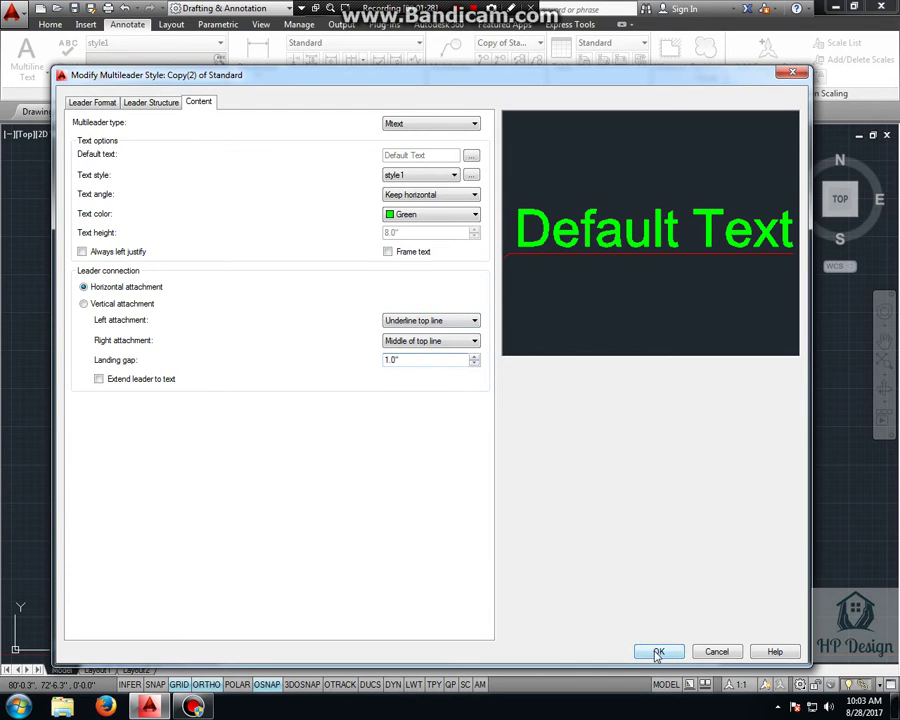
{"action": "left_click", "coordinate": [658, 652]}
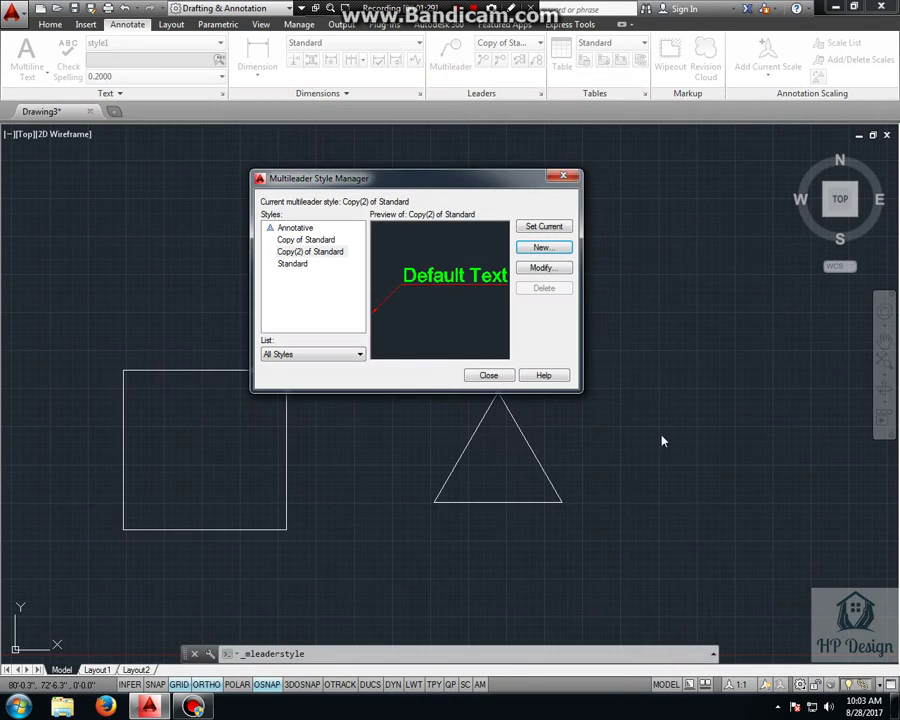
Step: Make Copy(2) of Standard current and add a leader labelled circle to the circle
{"action": "left_click", "coordinate": [543, 228]}
{"action": "left_click", "coordinate": [489, 377]}
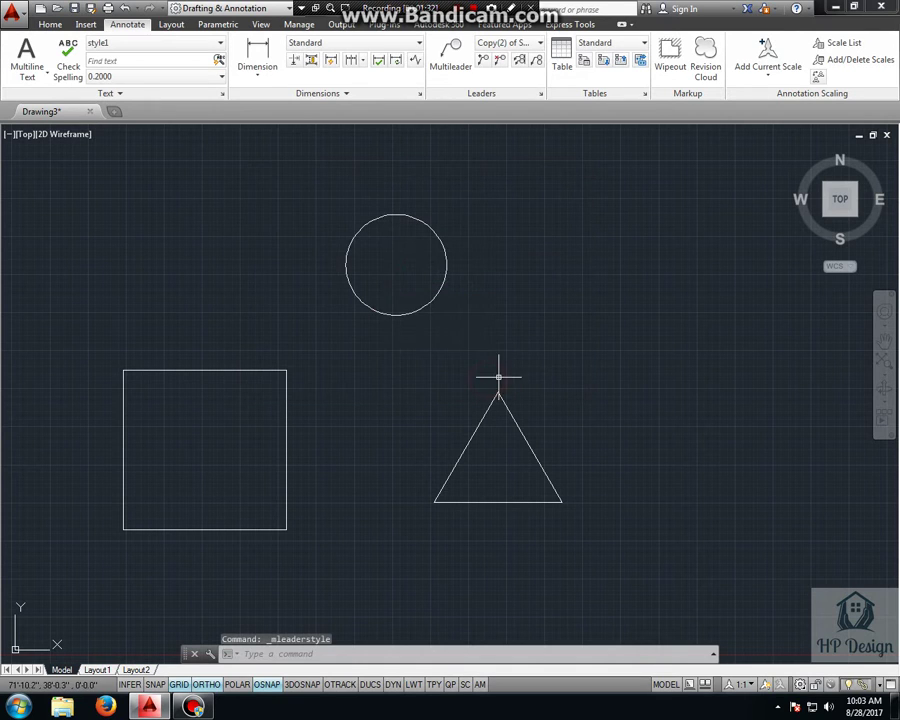
{"action": "left_click", "coordinate": [449, 60]}
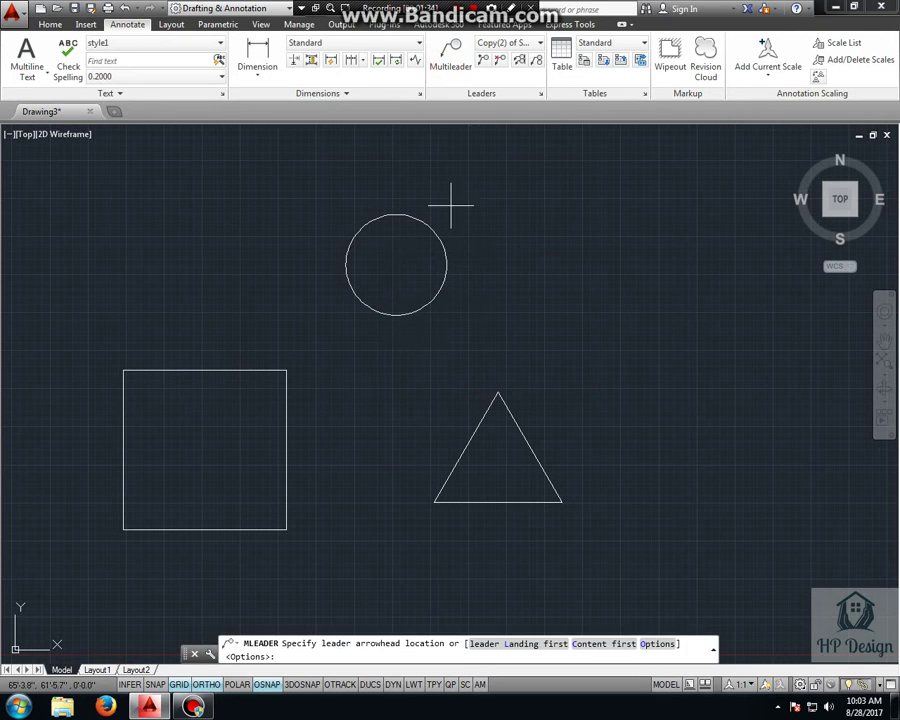
{"action": "left_click", "coordinate": [431, 230]}
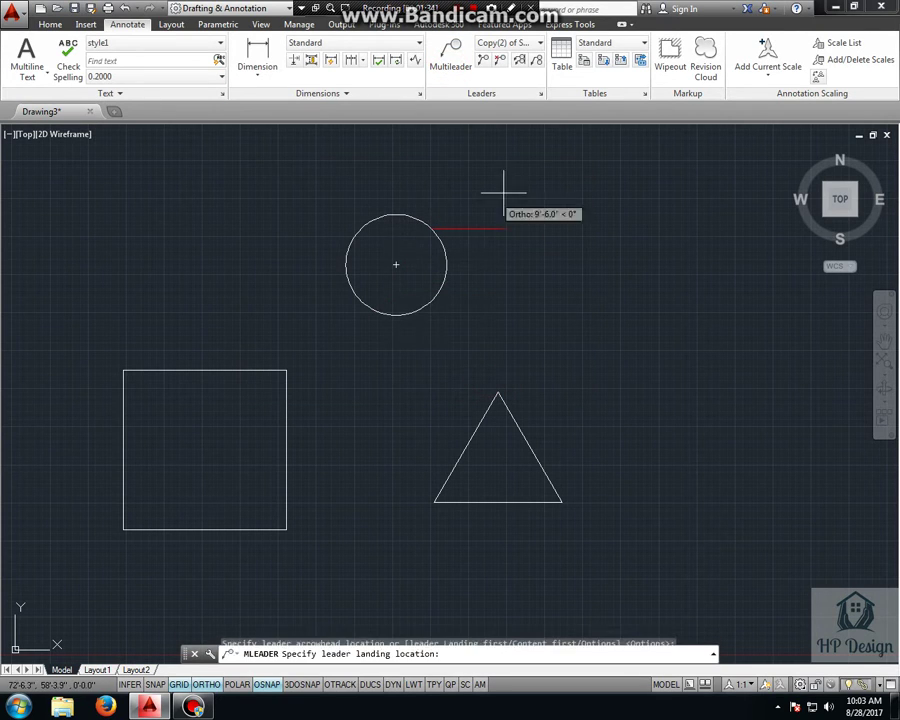
{"action": "left_click", "coordinate": [206, 684]}
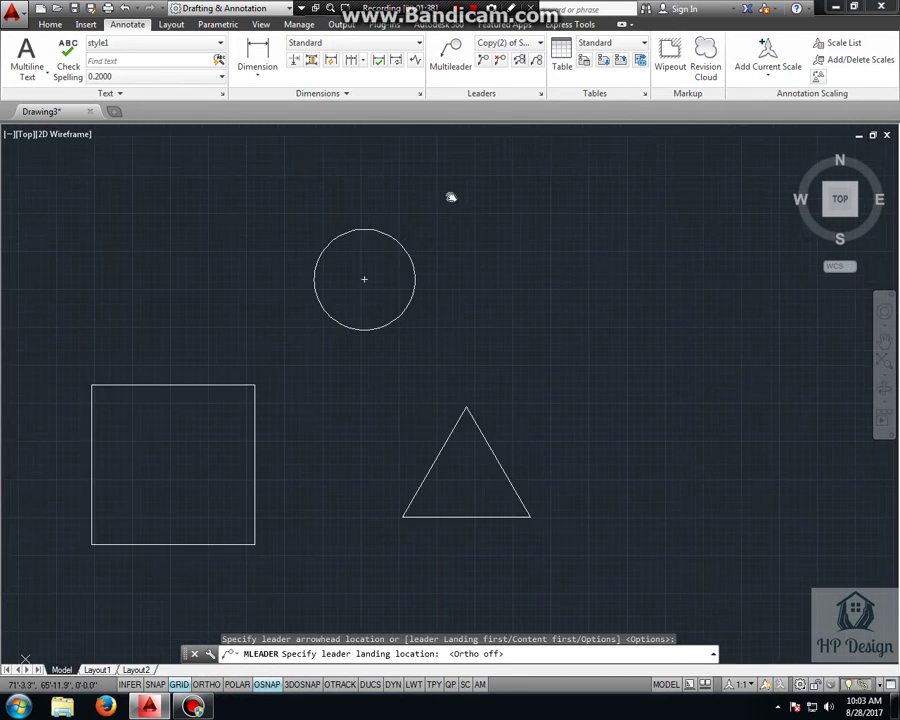
{"action": "scroll", "coordinate": [424, 244], "scroll_direction": "up", "scroll_amount": 5}
{"action": "left_click", "coordinate": [452, 238]}
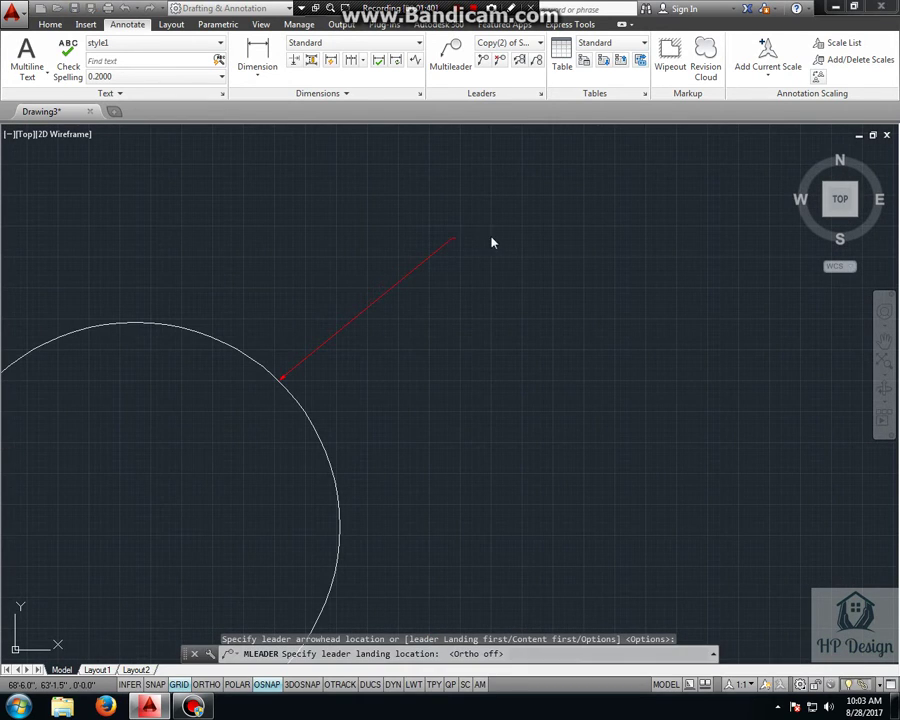
{"action": "type", "text": "CI"}
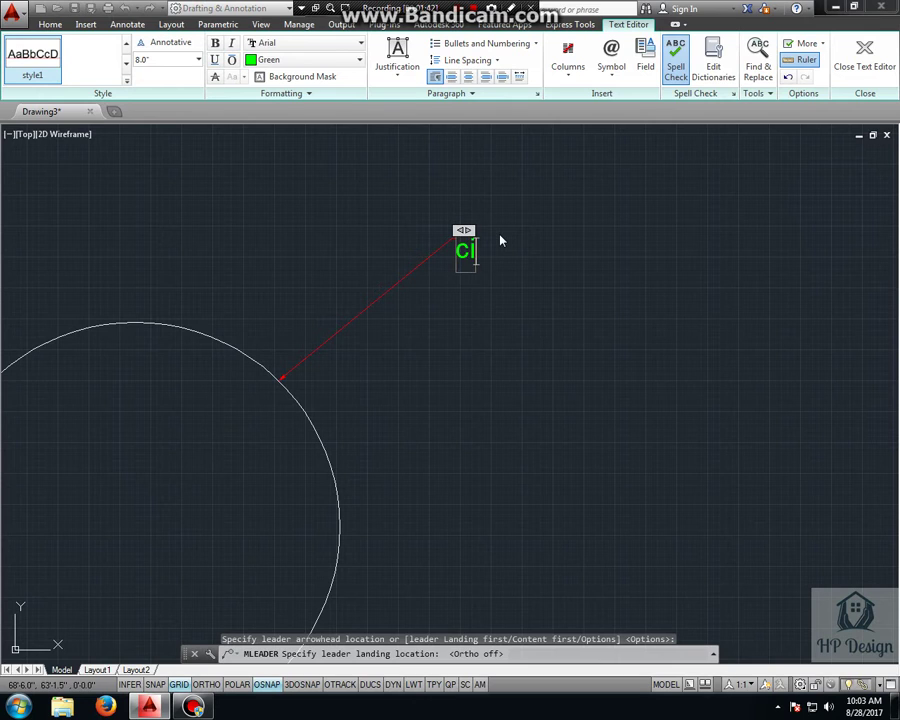
{"action": "type", "text": "C"}
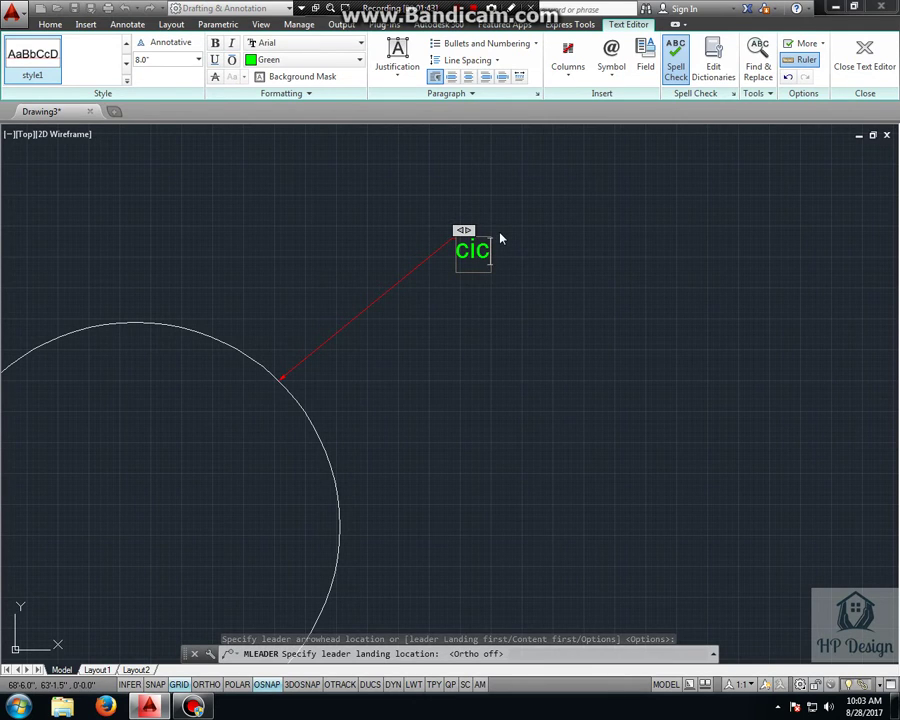
{"action": "key", "text": "BackSpace"}
{"action": "type", "text": "rcle"}
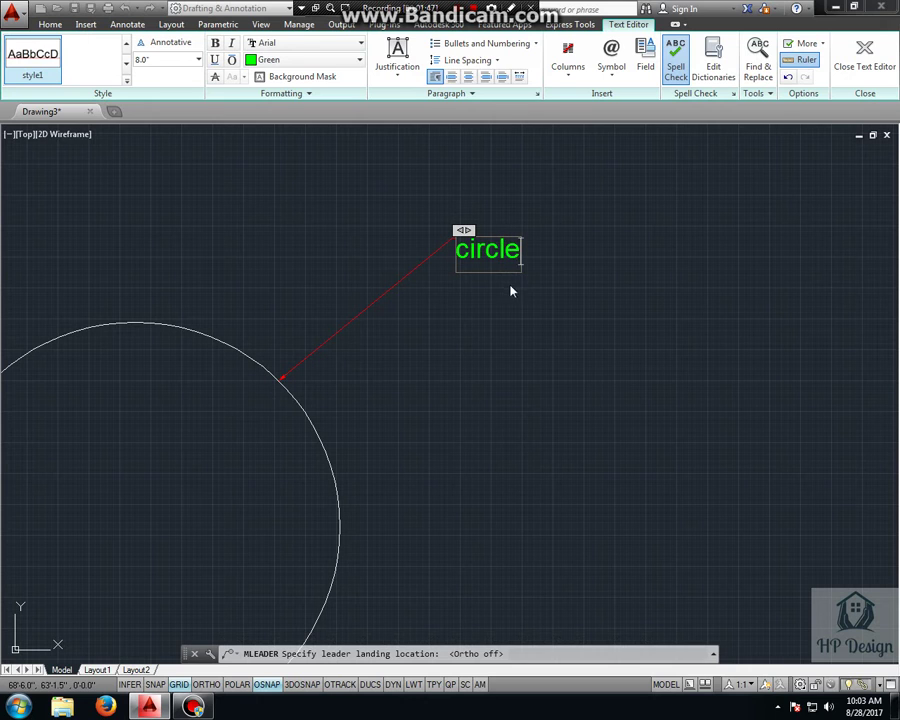
{"action": "left_click", "coordinate": [510, 291]}
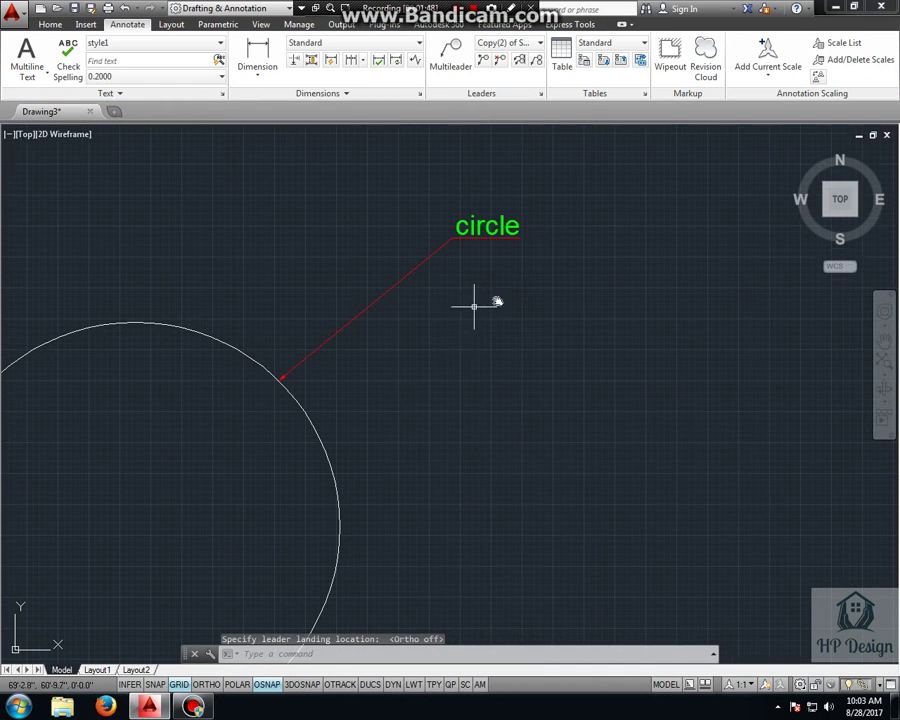
Step: Add a leader labelled rec from the rectangle's top edge
{"action": "scroll", "coordinate": [536, 290], "scroll_direction": "down", "scroll_amount": 3}
{"action": "scroll", "coordinate": [455, 315], "scroll_direction": "down", "scroll_amount": 2}
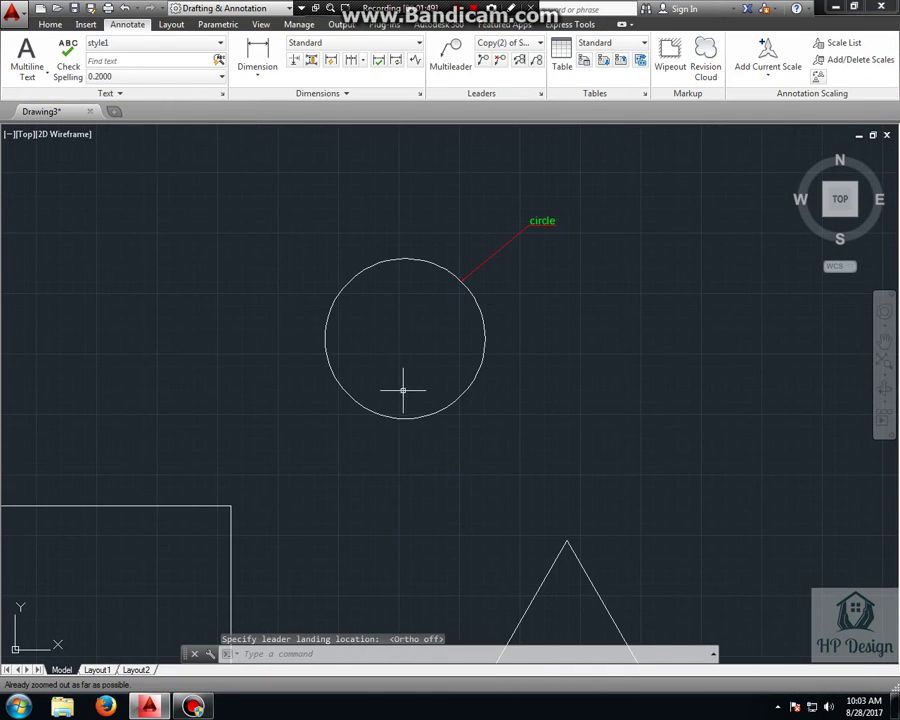
{"action": "middle_click_drag", "start_coordinate": [404, 388], "coordinate": [416, 358]}
{"action": "left_click", "coordinate": [459, 69]}
{"action": "middle_click_drag", "start_coordinate": [135, 474], "coordinate": [180, 425]}
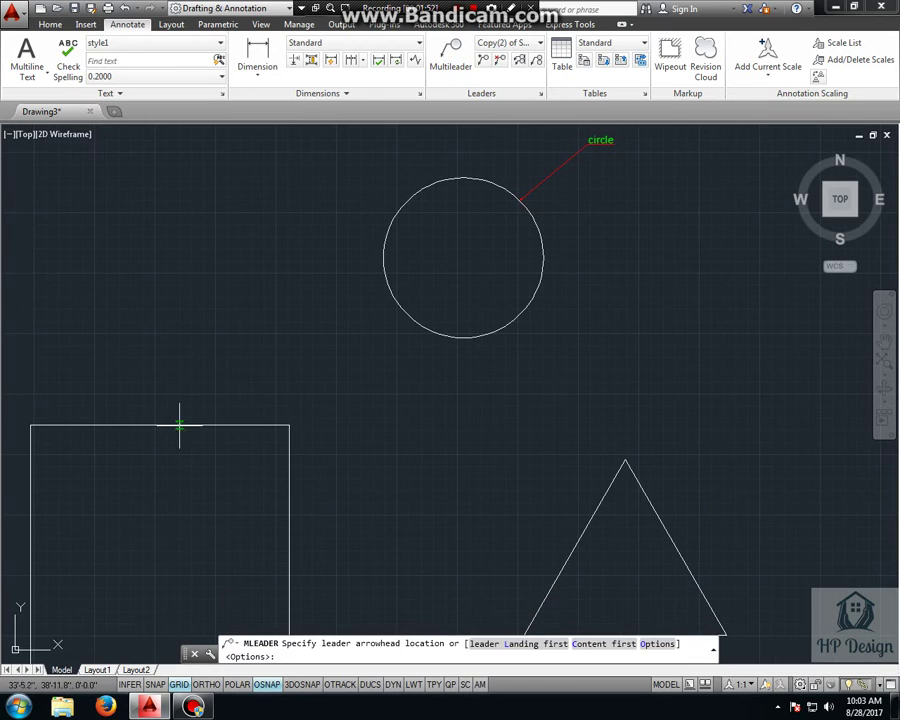
{"action": "left_click", "coordinate": [180, 424]}
{"action": "left_click", "coordinate": [270, 376]}
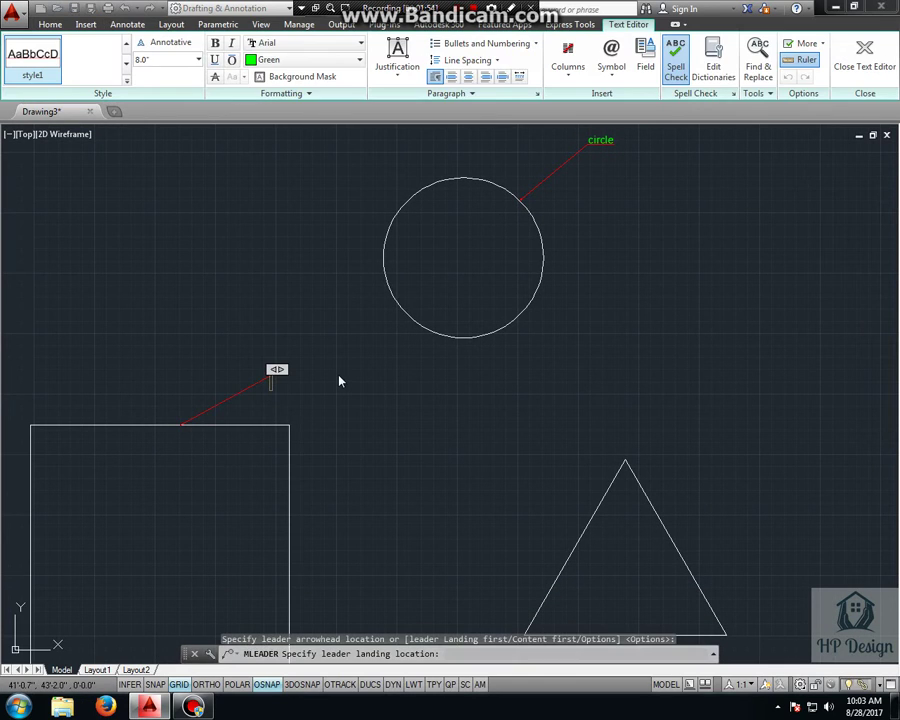
{"action": "type", "text": "rec"}
{"action": "left_click", "coordinate": [333, 381]}
Step: Add a leader labelled pol to the triangle, landing up-right of its apex
{"action": "middle_click_drag", "start_coordinate": [331, 382], "coordinate": [150, 316]}
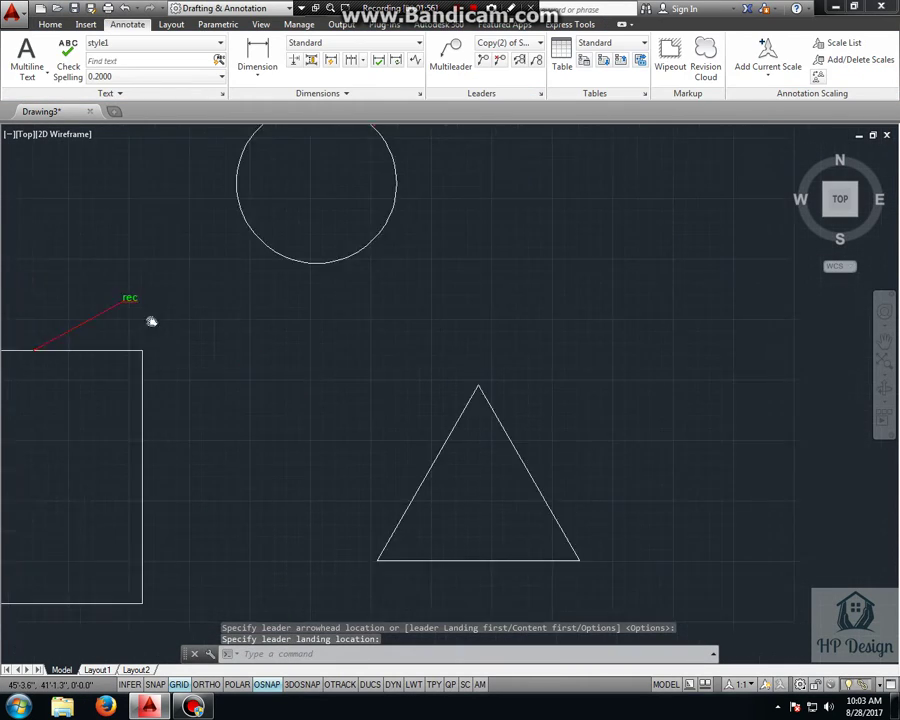
{"action": "left_click", "coordinate": [451, 55]}
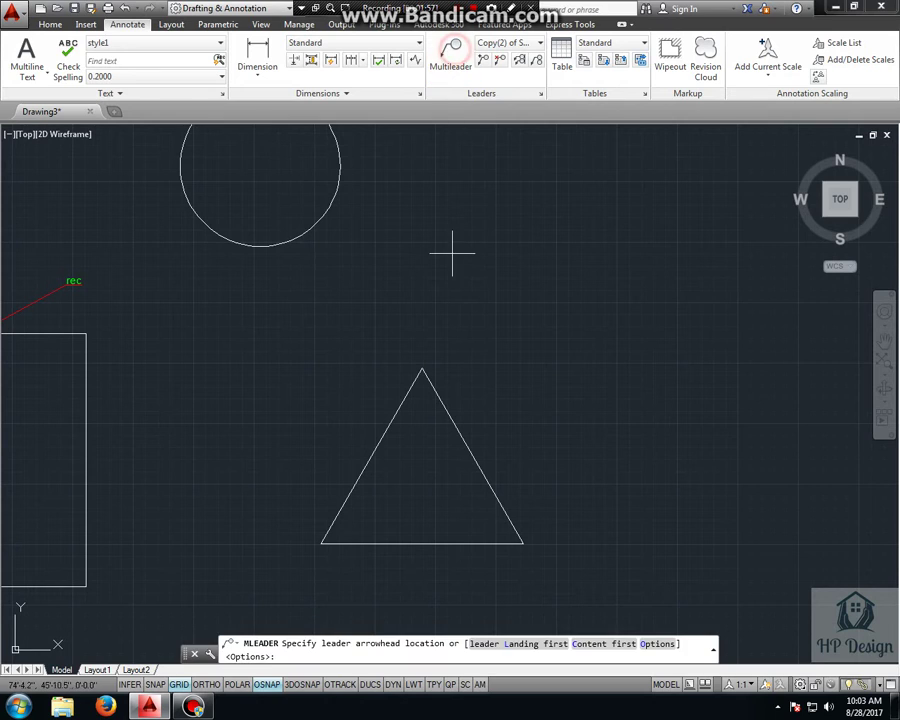
{"action": "left_click", "coordinate": [434, 393]}
{"action": "left_click", "coordinate": [538, 332]}
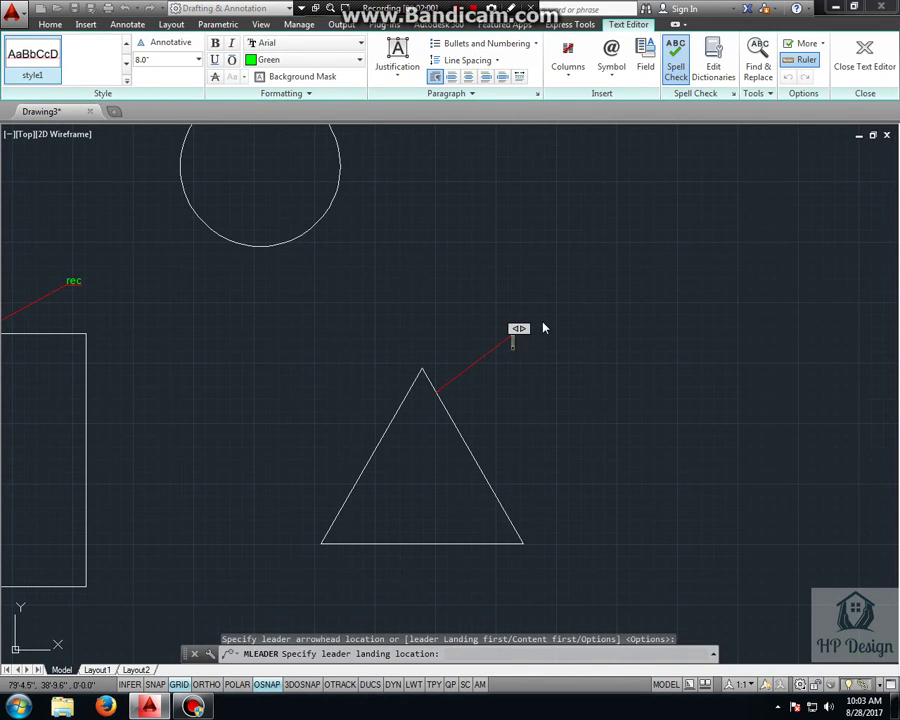
{"action": "type", "text": "po"}
{"action": "type", "text": "l"}
{"action": "key", "text": "Return"}
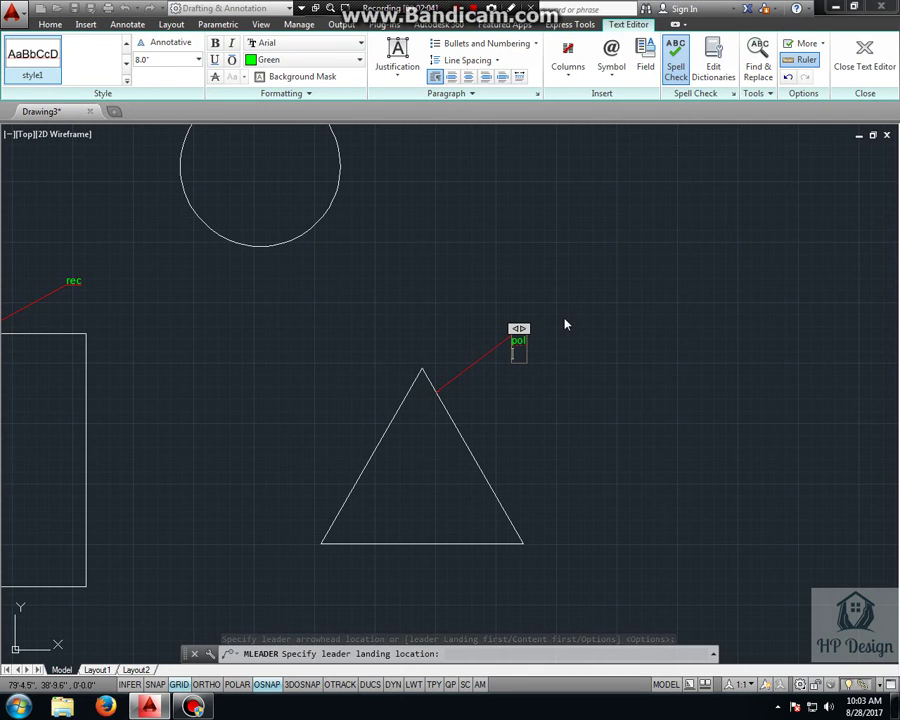
{"action": "left_click", "coordinate": [565, 325]}
{"action": "scroll", "coordinate": [536, 350], "scroll_direction": "up", "scroll_amount": 6}
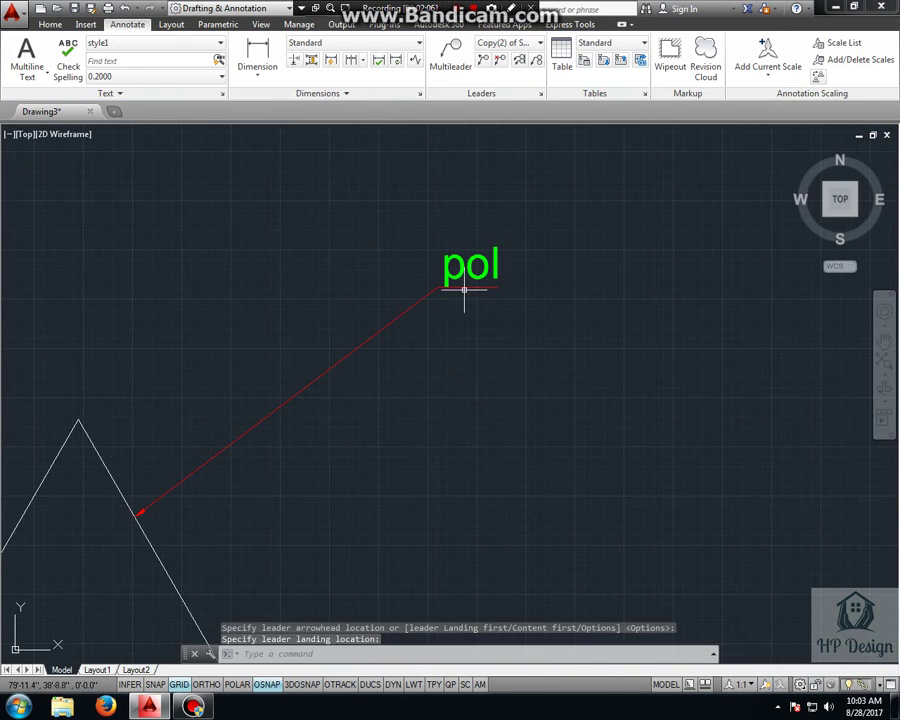
Step: Pan and zoom around the three labelled shapes to review their leaders
{"action": "middle_click_drag", "start_coordinate": [464, 290], "coordinate": [615, 269]}
{"action": "scroll", "coordinate": [310, 488], "scroll_direction": "up", "scroll_amount": 3}
{"action": "middle_click_drag", "start_coordinate": [310, 488], "coordinate": [123, 579]}
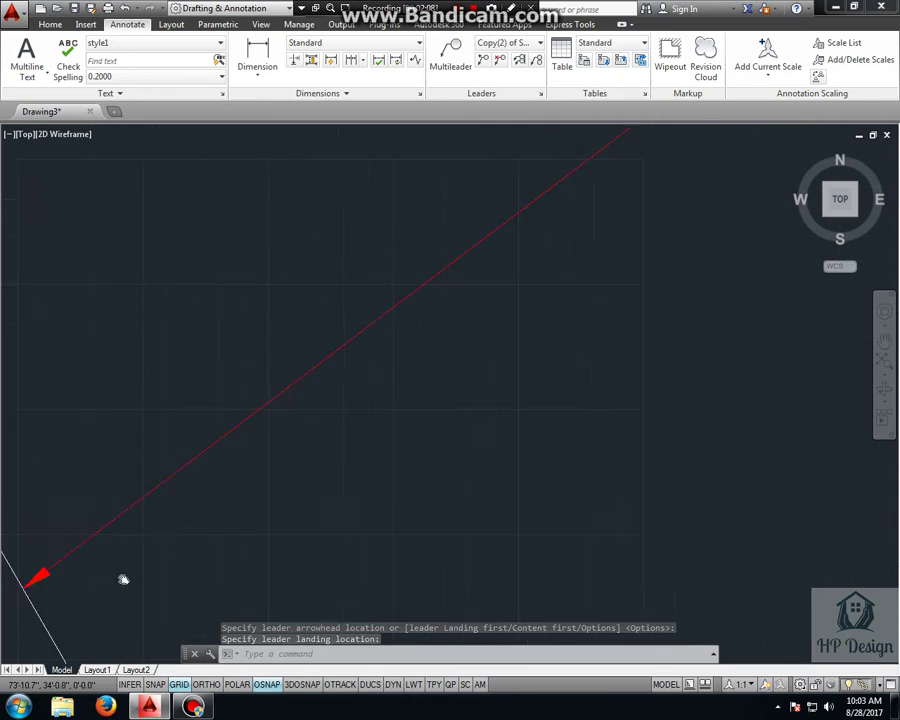
{"action": "scroll", "coordinate": [123, 579], "scroll_direction": "down", "scroll_amount": 5}
{"action": "scroll", "coordinate": [305, 444], "scroll_direction": "up", "scroll_amount": 4}
{"action": "mouse_move", "coordinate": [305, 444]}
{"action": "middle_mouse_down"}
{"action": "mouse_move", "coordinate": [497, 460]}
{"action": "mouse_move", "coordinate": [630, 625]}
{"action": "middle_mouse_up"}
{"action": "scroll", "coordinate": [529, 465], "scroll_direction": "down", "scroll_amount": 4}
{"action": "scroll", "coordinate": [520, 211], "scroll_direction": "up", "scroll_amount": 3}
{"action": "scroll", "coordinate": [508, 183], "scroll_direction": "up", "scroll_amount": 2}
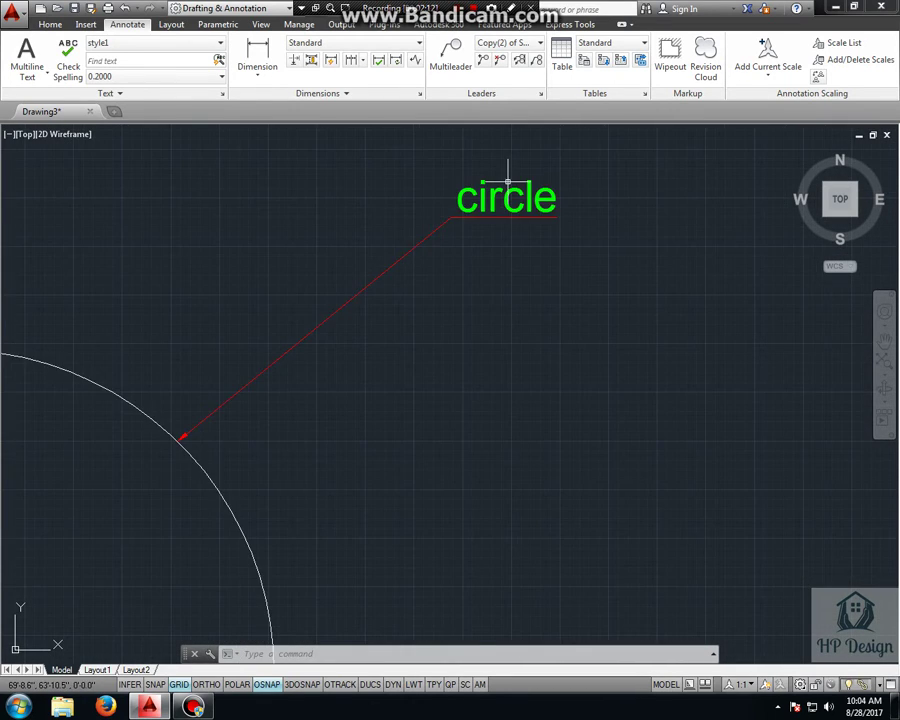
{"action": "scroll", "coordinate": [508, 183], "scroll_direction": "down", "scroll_amount": 3}
{"action": "middle_click_drag", "start_coordinate": [190, 360], "coordinate": [512, 336]}
{"action": "scroll", "coordinate": [512, 336], "scroll_direction": "up", "scroll_amount": 1}
{"action": "scroll", "coordinate": [512, 336], "scroll_direction": "down", "scroll_amount": 4}
{"action": "scroll", "coordinate": [306, 434], "scroll_direction": "up", "scroll_amount": 3}
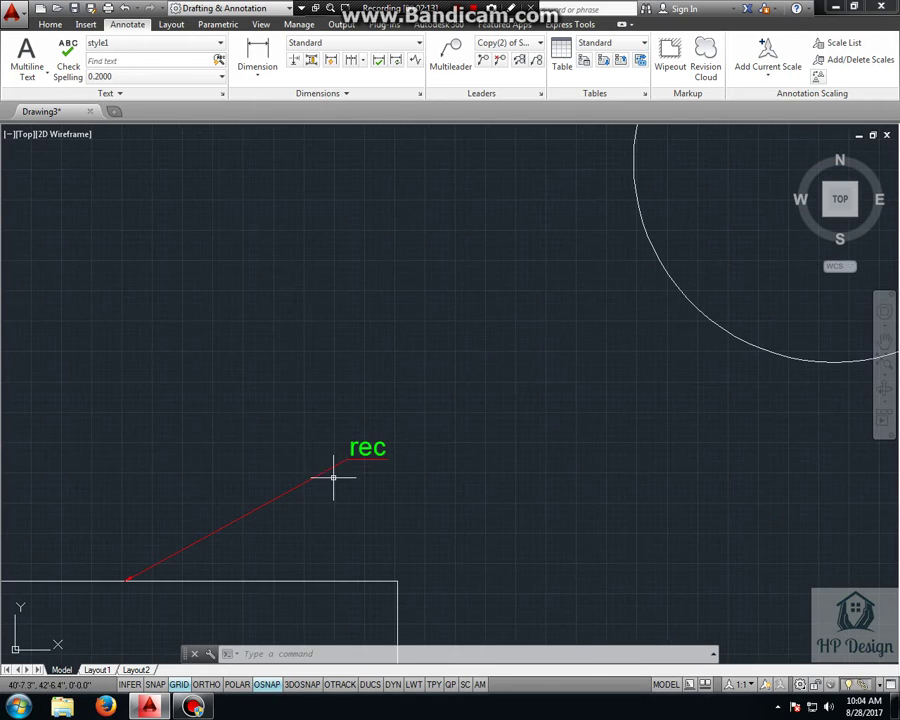
{"action": "scroll", "coordinate": [428, 479], "scroll_direction": "down", "scroll_amount": 2}
{"action": "scroll", "coordinate": [522, 523], "scroll_direction": "down", "scroll_amount": 2}
{"action": "mouse_move", "coordinate": [522, 523]}
{"action": "middle_mouse_down"}
{"action": "mouse_move", "coordinate": [345, 434]}
{"action": "mouse_move", "coordinate": [350, 451]}
{"action": "middle_mouse_up"}
{"action": "scroll", "coordinate": [348, 449], "scroll_direction": "down", "scroll_amount": 5}
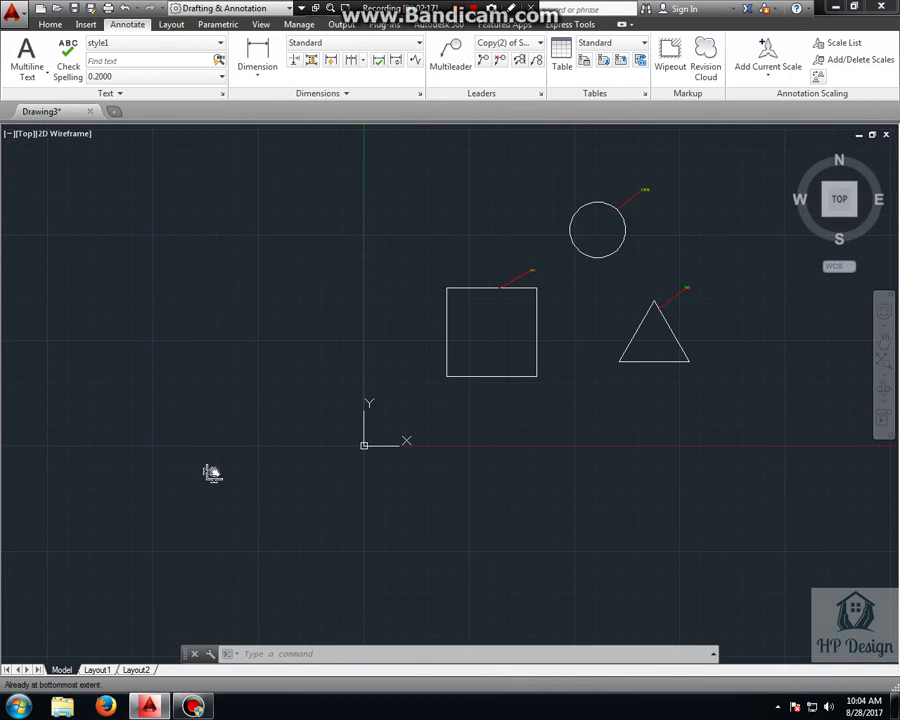
{"action": "scroll", "coordinate": [790, 210], "scroll_direction": "up", "scroll_amount": 2}
{"action": "scroll", "coordinate": [700, 256], "scroll_direction": "up", "scroll_amount": 2}
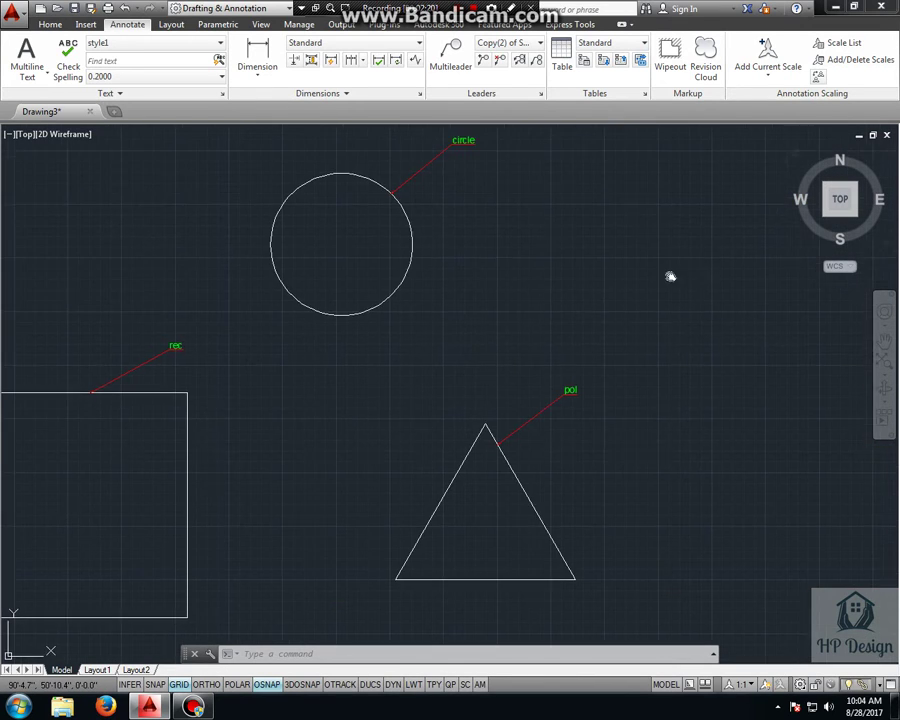
{"action": "mouse_move", "coordinate": [669, 275]}
{"action": "middle_mouse_down"}
{"action": "mouse_move", "coordinate": [685, 299]}
{"action": "mouse_move", "coordinate": [757, 305]}
{"action": "middle_mouse_up"}
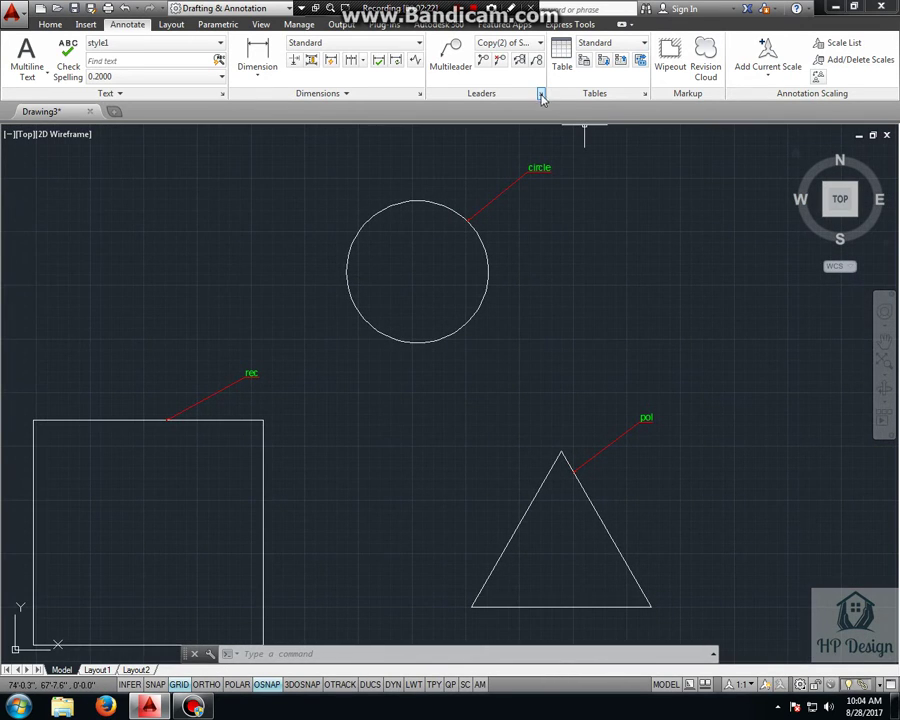
Step: Delete the circle, pol and rec leaders
{"action": "left_click", "coordinate": [521, 224]}
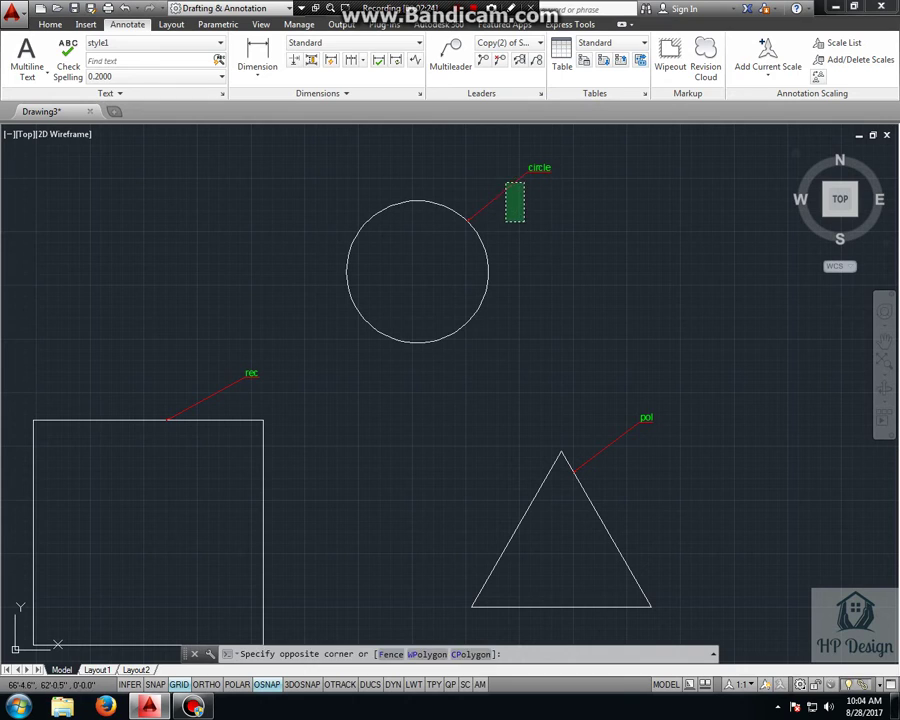
{"action": "left_click", "coordinate": [505, 182]}
{"action": "left_click", "coordinate": [505, 182]}
{"action": "key", "text": "Delete"}
{"action": "left_click", "coordinate": [679, 402]}
{"action": "left_click", "coordinate": [627, 458]}
{"action": "key", "text": "Delete"}
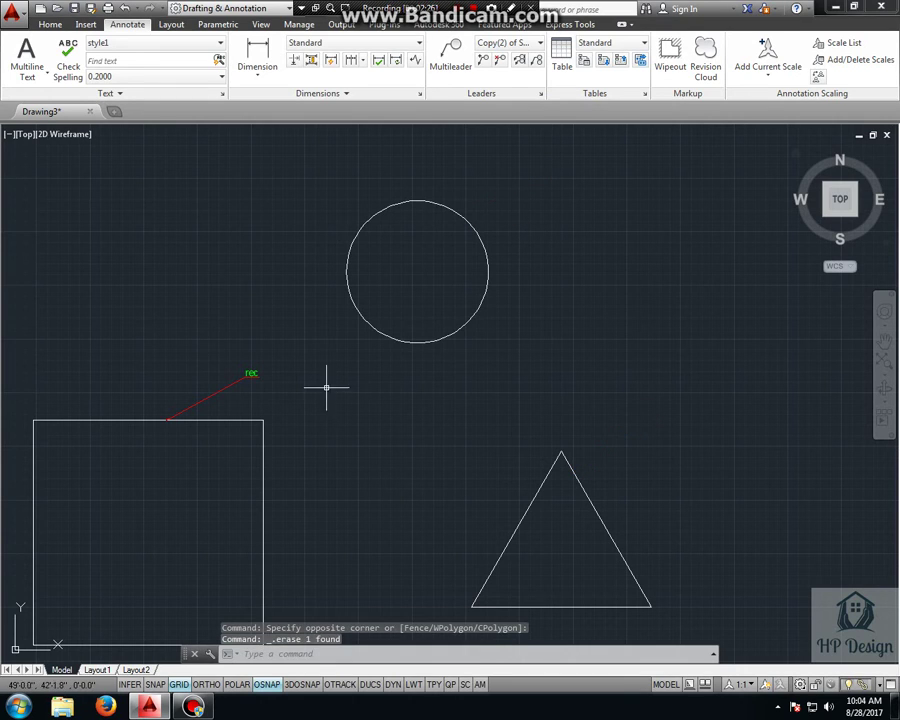
{"action": "left_click", "coordinate": [261, 364]}
{"action": "left_click", "coordinate": [211, 380]}
{"action": "key", "text": "Delete"}
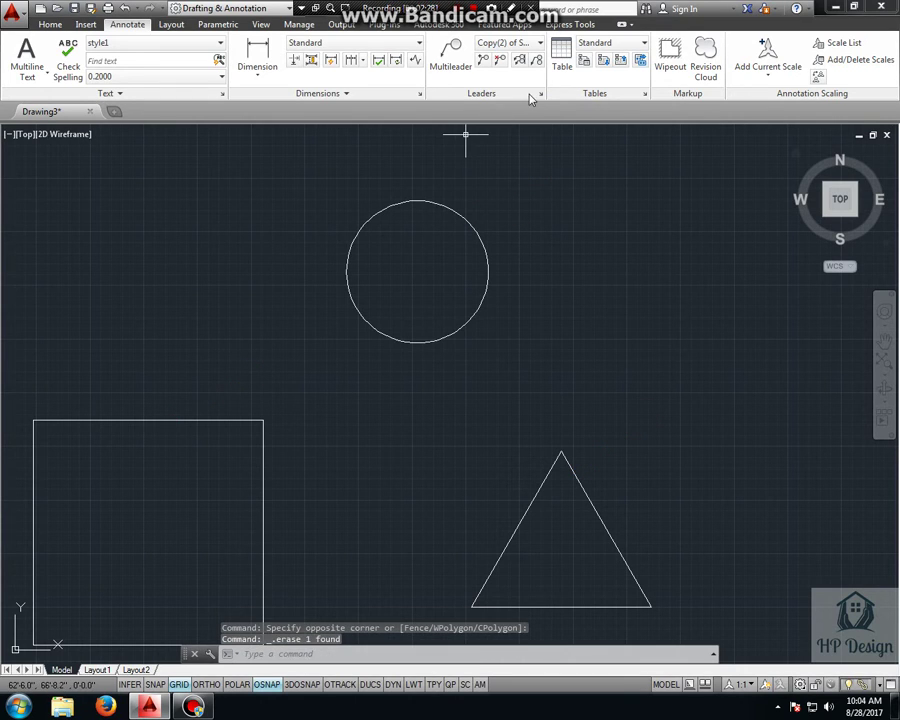
Step: Switch Copy(2) of Standard to Circle block content at scale 50 and make it current
{"action": "left_click", "coordinate": [540, 94]}
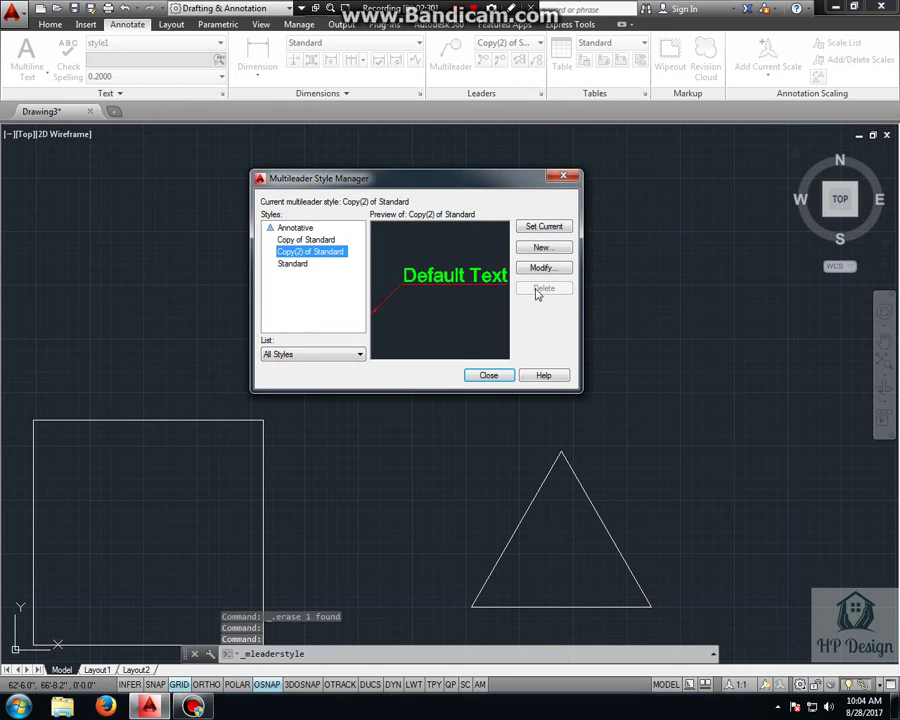
{"action": "left_click", "coordinate": [541, 269]}
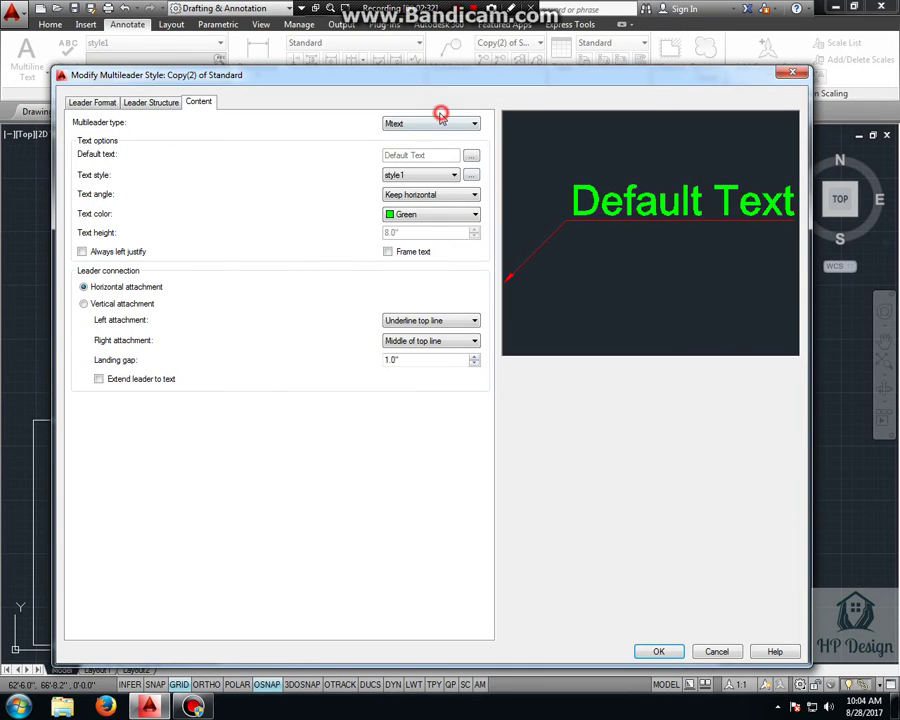
{"action": "left_click", "coordinate": [441, 121]}
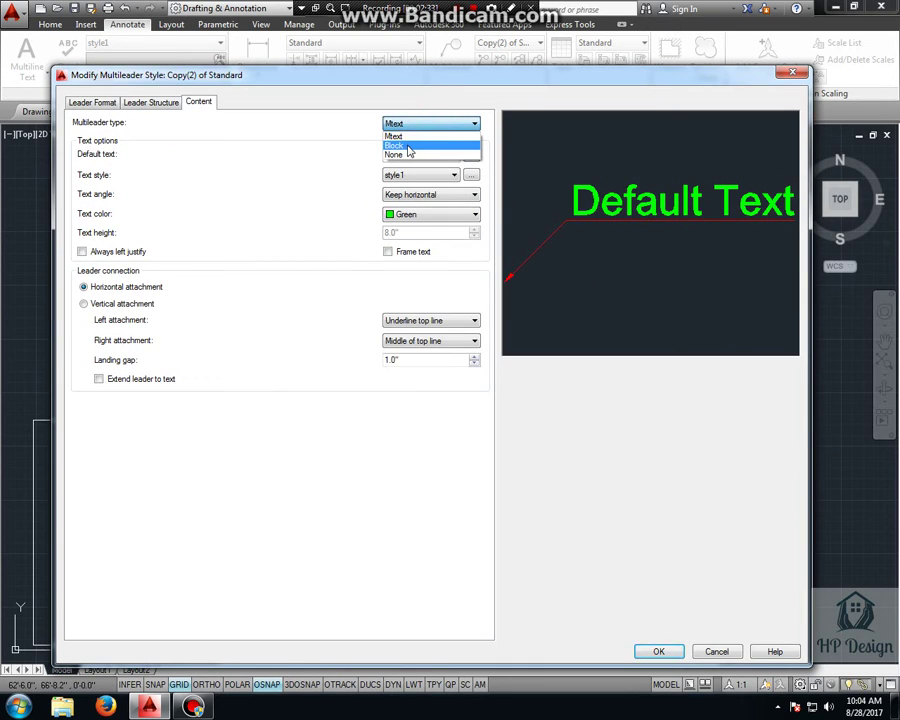
{"action": "left_click", "coordinate": [408, 146]}
{"action": "left_click", "coordinate": [436, 157]}
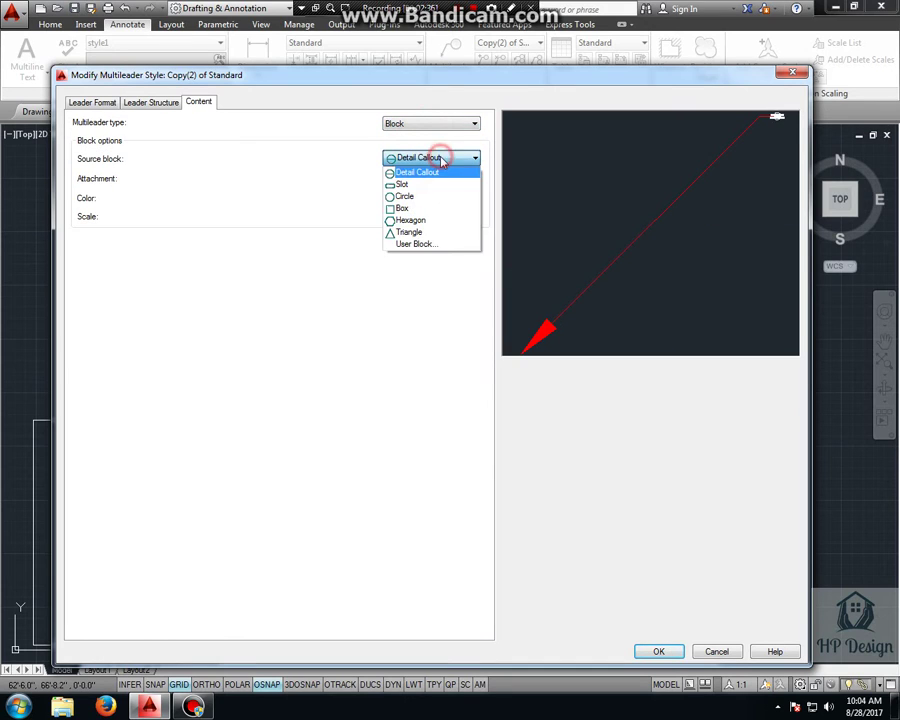
{"action": "left_click", "coordinate": [421, 197]}
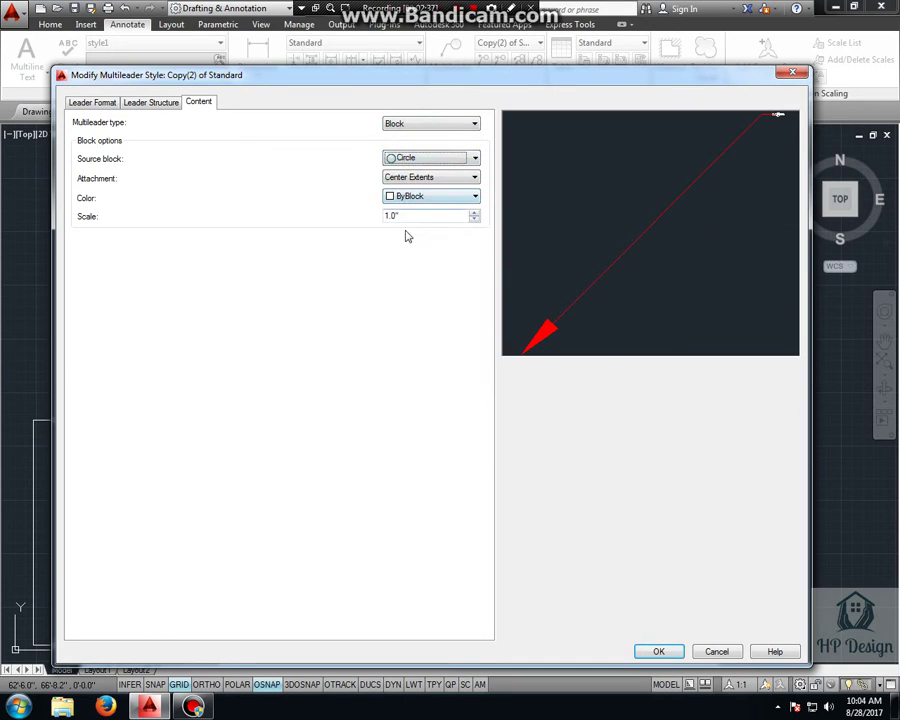
{"action": "double_click", "coordinate": [400, 216]}
{"action": "type", "text": "50"}
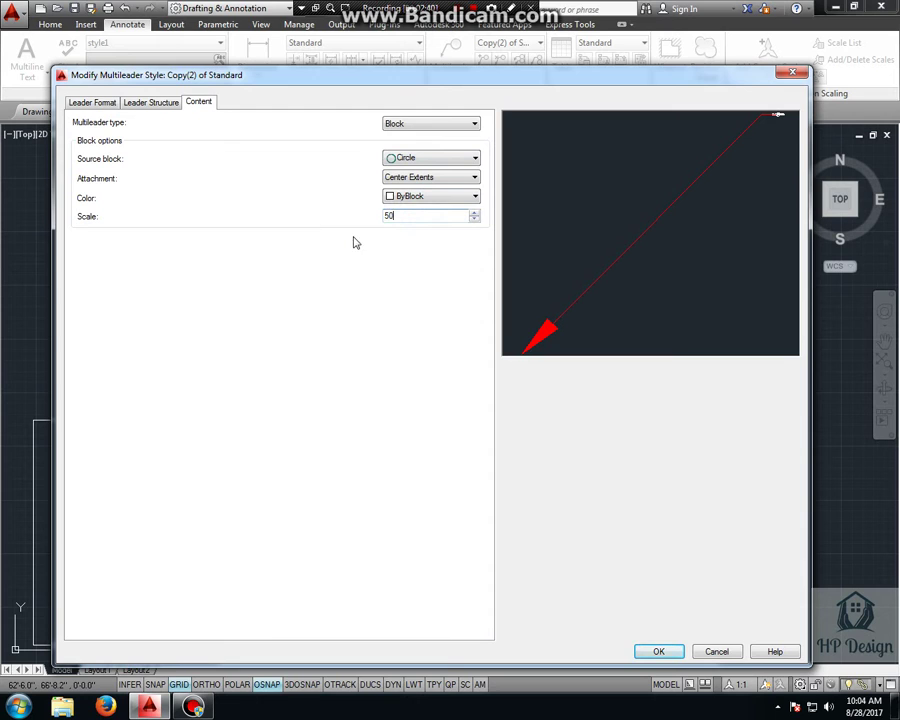
{"action": "key", "text": "Tab"}
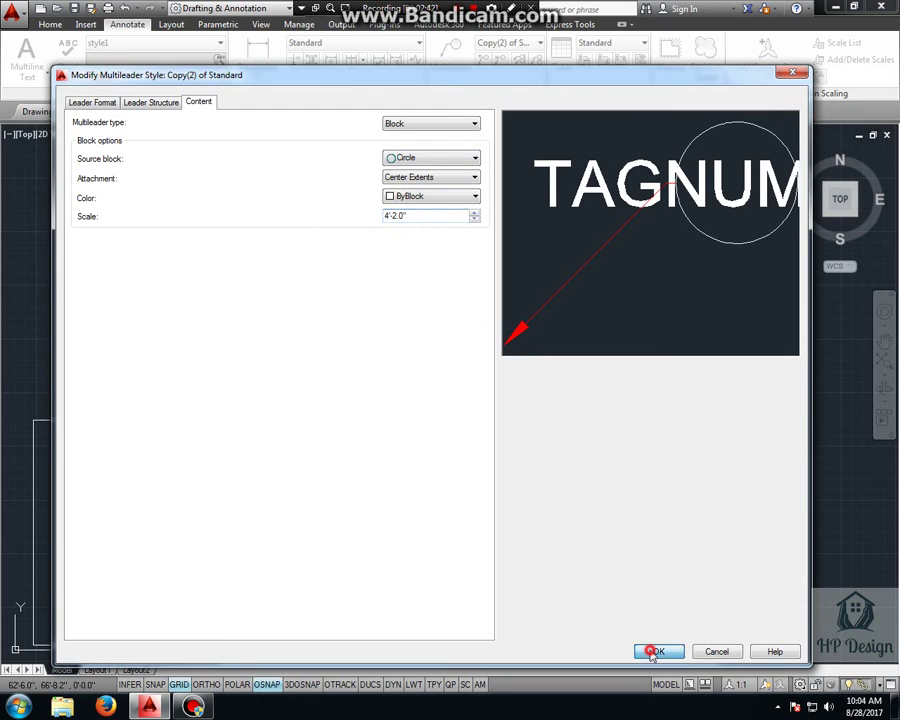
{"action": "left_click", "coordinate": [652, 652]}
{"action": "left_click", "coordinate": [538, 226]}
{"action": "left_click", "coordinate": [486, 374]}
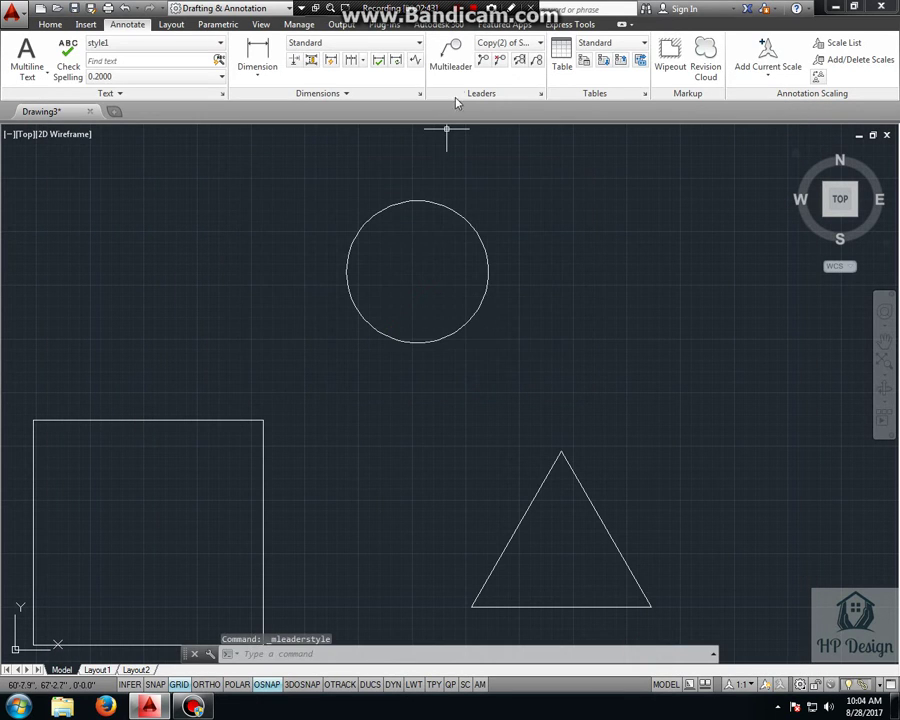
Step: Tag the circle, square and triangle with block leaders numbered 1, 2 and 3
{"action": "left_click", "coordinate": [451, 64]}
{"action": "left_click", "coordinate": [470, 223]}
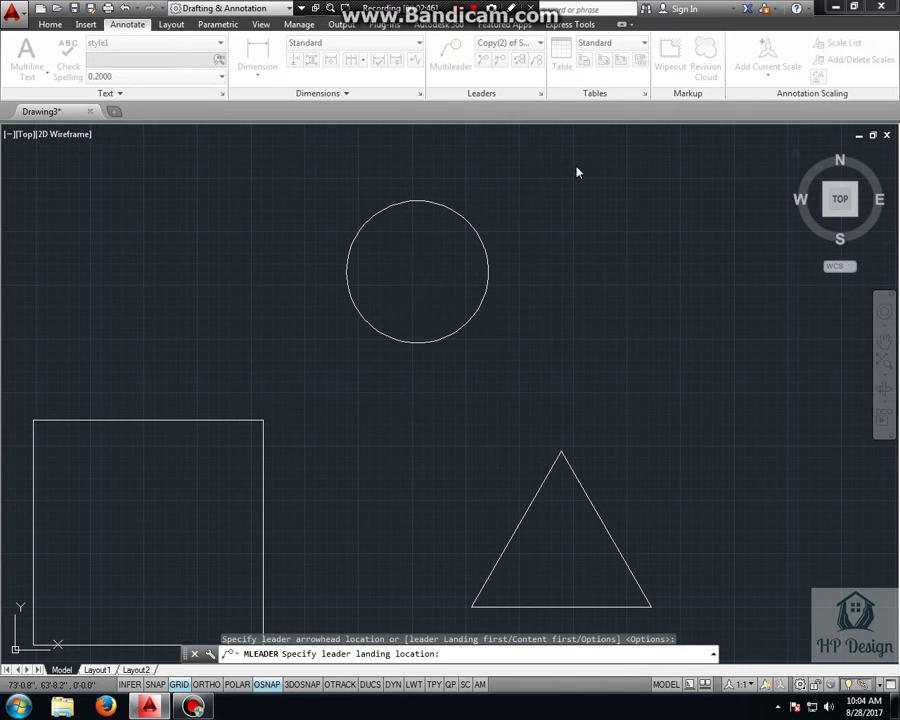
{"action": "left_click", "coordinate": [576, 172]}
{"action": "type", "text": "1"}
{"action": "left_click", "coordinate": [318, 452]}
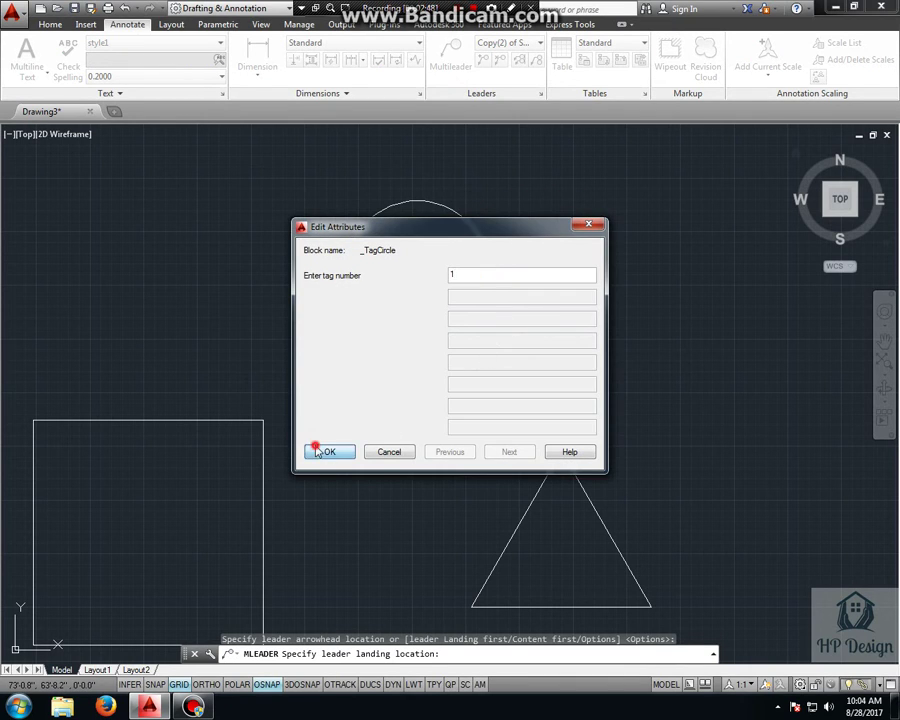
{"action": "left_click", "coordinate": [451, 50]}
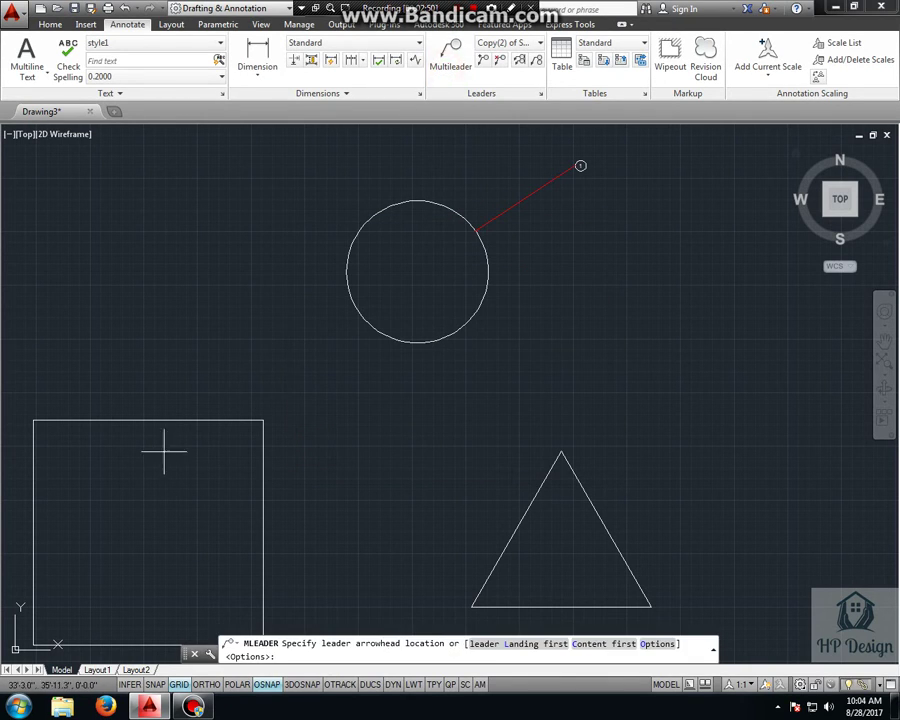
{"action": "left_click", "coordinate": [91, 419]}
{"action": "left_click", "coordinate": [200, 324]}
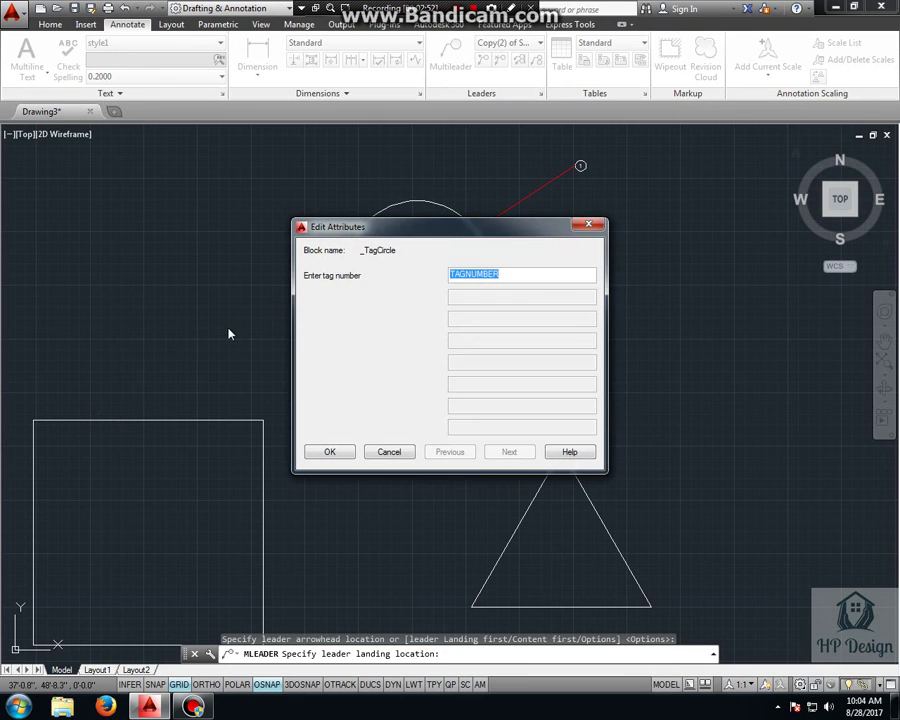
{"action": "type", "text": "2"}
{"action": "left_click", "coordinate": [329, 451]}
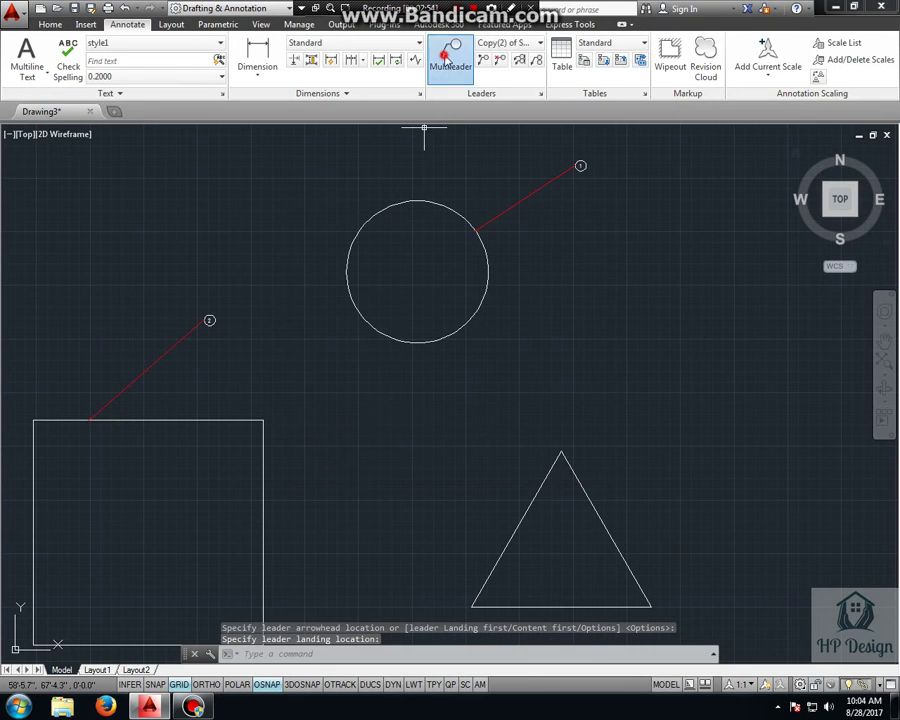
{"action": "left_click", "coordinate": [451, 55]}
{"action": "left_click", "coordinate": [578, 480]}
{"action": "left_click", "coordinate": [680, 397]}
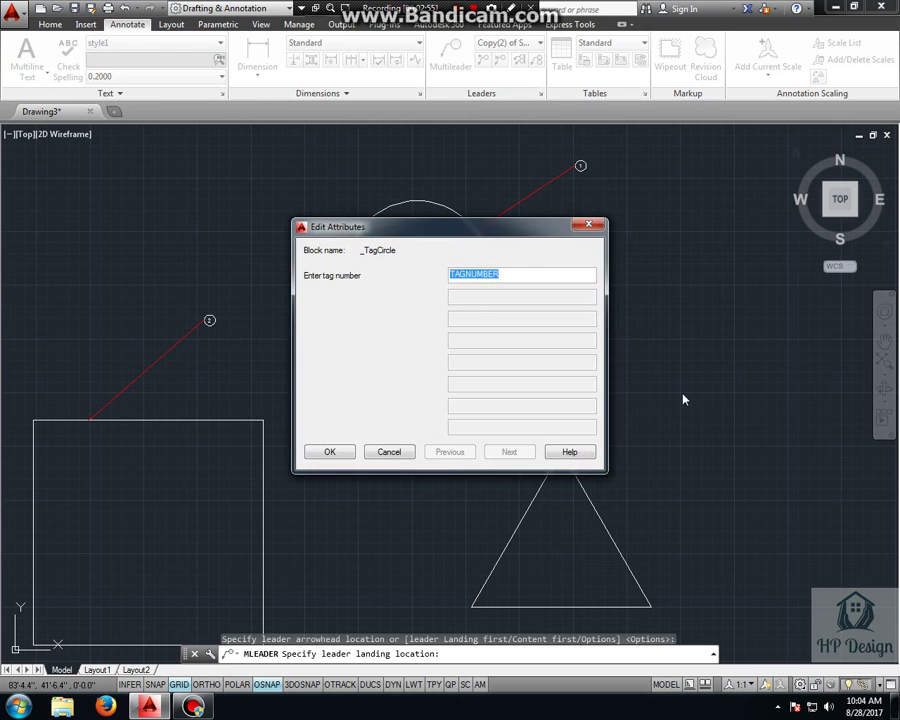
{"action": "type", "text": "3"}
{"action": "left_click", "coordinate": [330, 451]}
{"action": "middle_click_drag", "start_coordinate": [490, 364], "coordinate": [475, 350]}
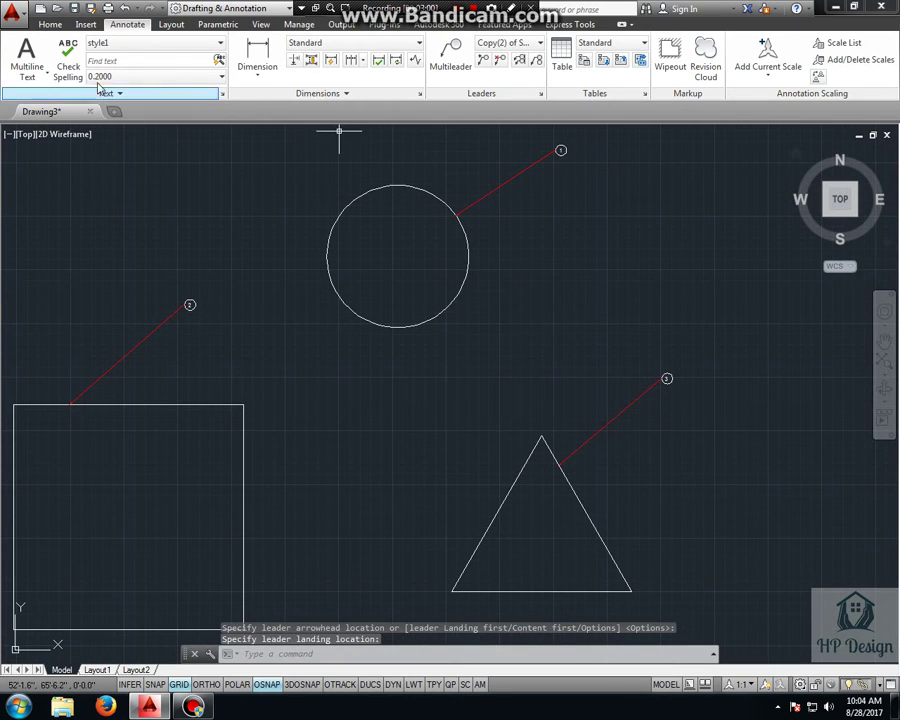
{"action": "left_click", "coordinate": [47, 24]}
Step: Draw a horizontal line with Ortho on in the open space right of the circle
{"action": "left_click", "coordinate": [14, 55]}
{"action": "middle_click_drag", "start_coordinate": [637, 339], "coordinate": [524, 376]}
{"action": "left_click", "coordinate": [535, 327]}
{"action": "key", "text": "F8"}
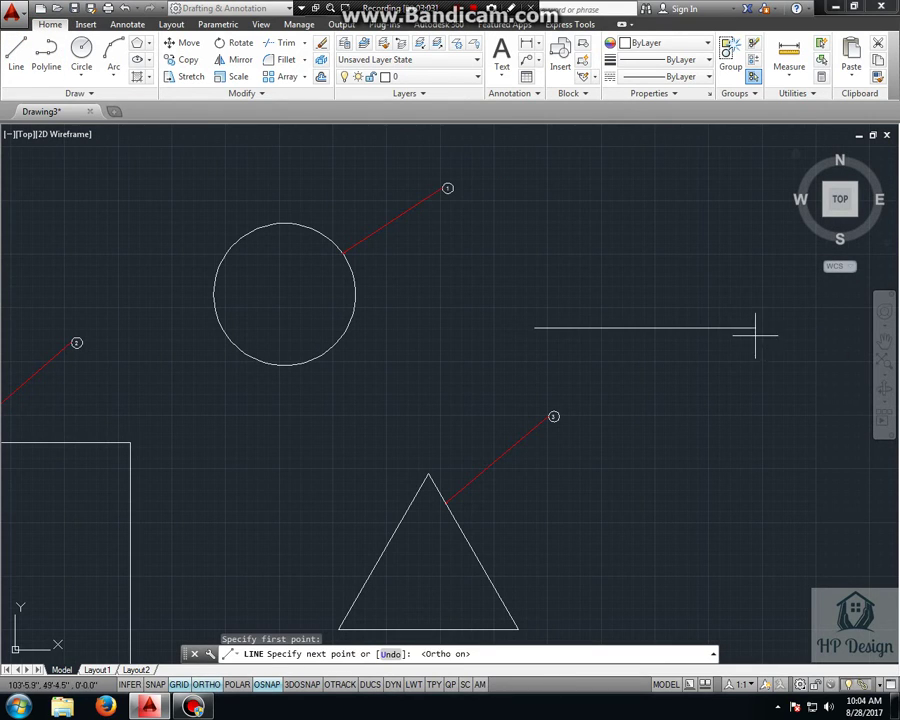
{"action": "left_click", "coordinate": [752, 330]}
{"action": "key", "text": "Return"}
Step: Add a second leader to tag 1's multileader pointing down to the new line
{"action": "left_click", "coordinate": [127, 24]}
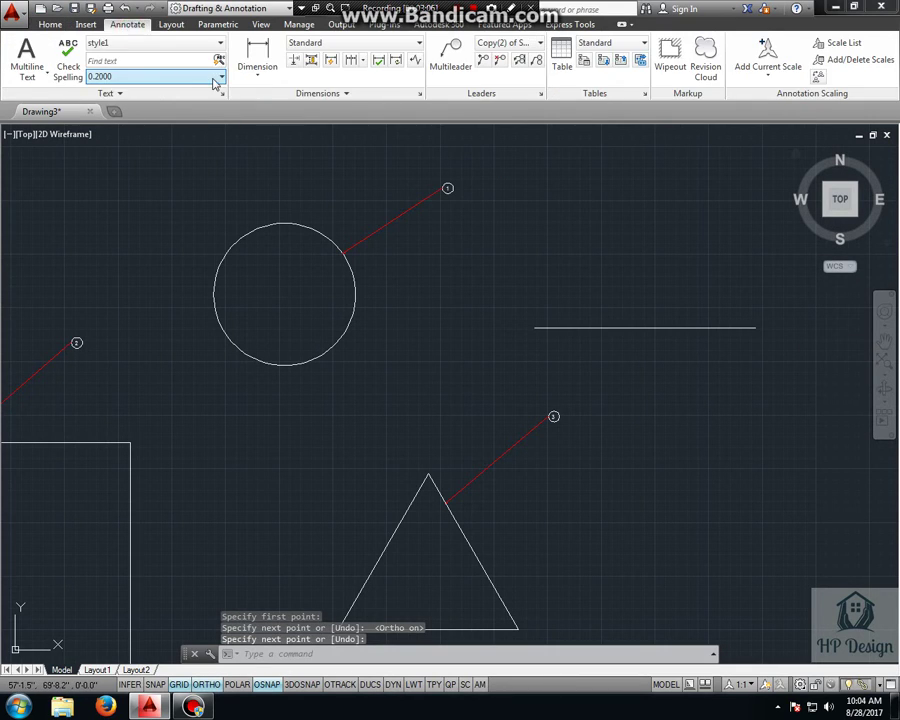
{"action": "left_click", "coordinate": [483, 60]}
{"action": "left_click", "coordinate": [420, 202]}
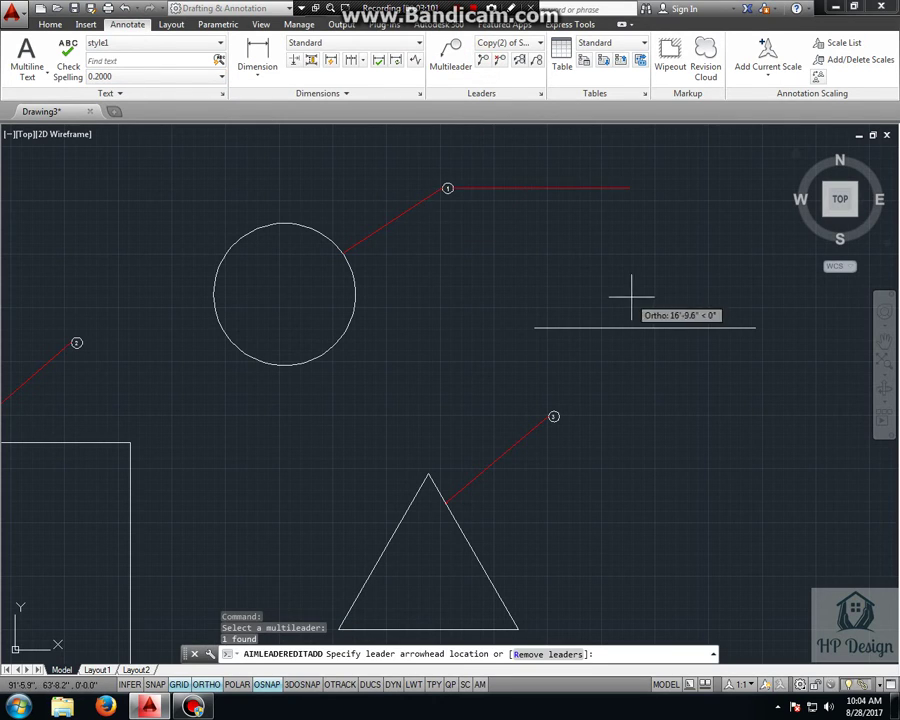
{"action": "key", "text": "Return"}
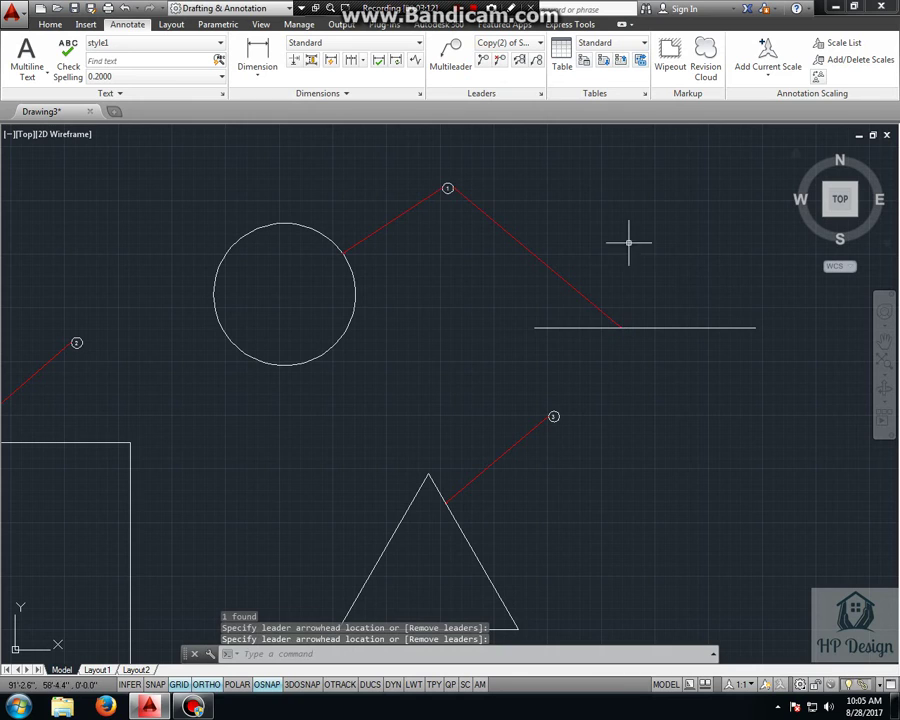
{"action": "scroll", "coordinate": [622, 320], "scroll_direction": "up", "scroll_amount": 4}
{"action": "scroll", "coordinate": [622, 320], "scroll_direction": "up", "scroll_amount": 2}
{"action": "scroll", "coordinate": [622, 320], "scroll_direction": "down", "scroll_amount": 4}
{"action": "middle_click_drag", "start_coordinate": [476, 202], "coordinate": [576, 380]}
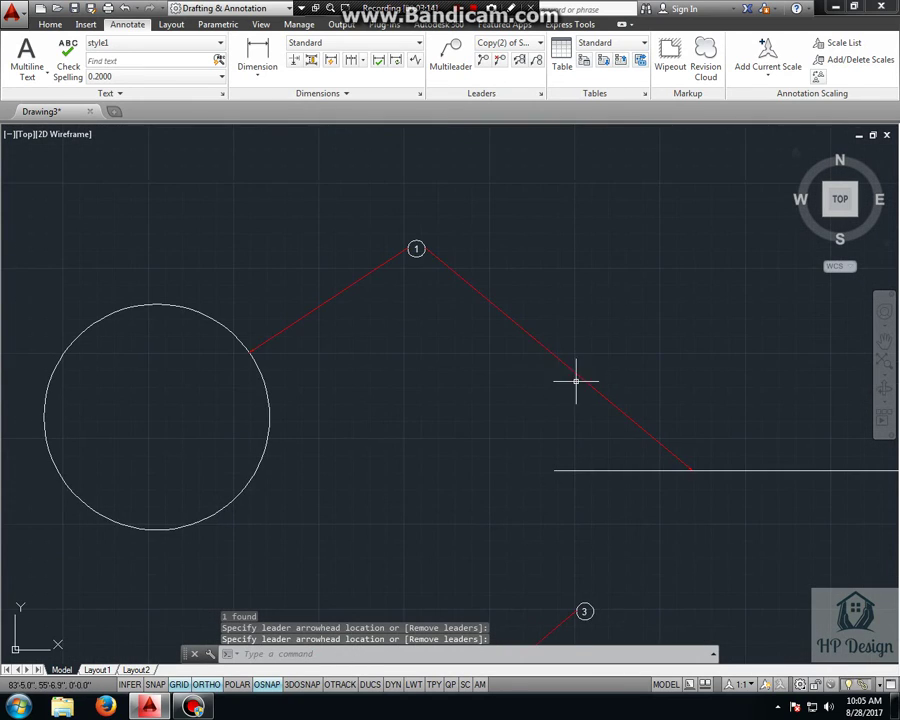
{"action": "middle_click_drag", "start_coordinate": [514, 326], "coordinate": [511, 307]}
Step: Remove tag 1's leader to the horizontal line, then zoom extents to frame all tagged shapes
{"action": "left_click", "coordinate": [502, 60]}
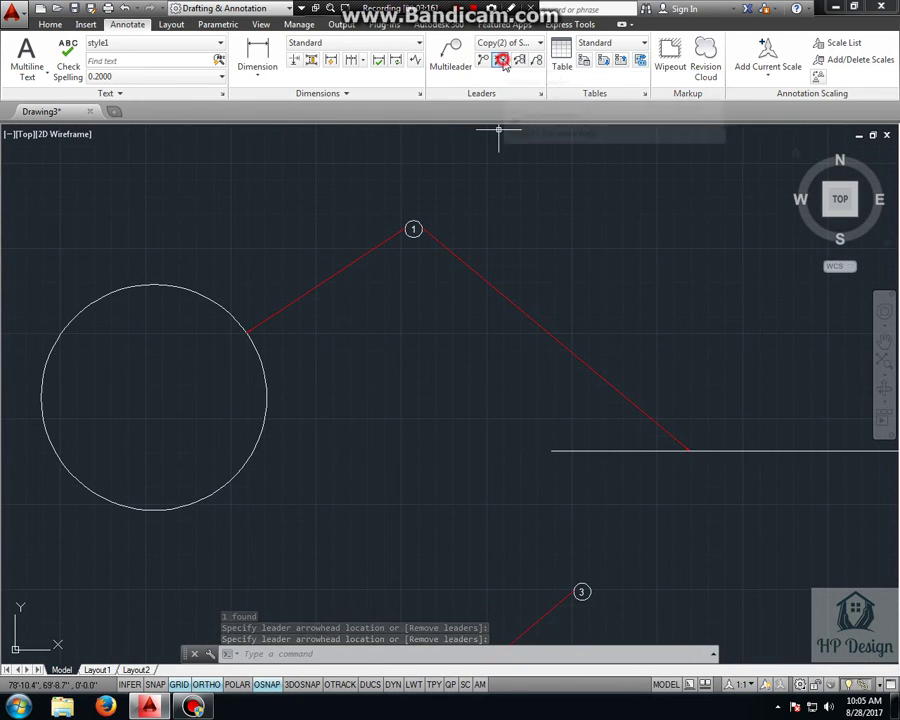
{"action": "left_click", "coordinate": [476, 274]}
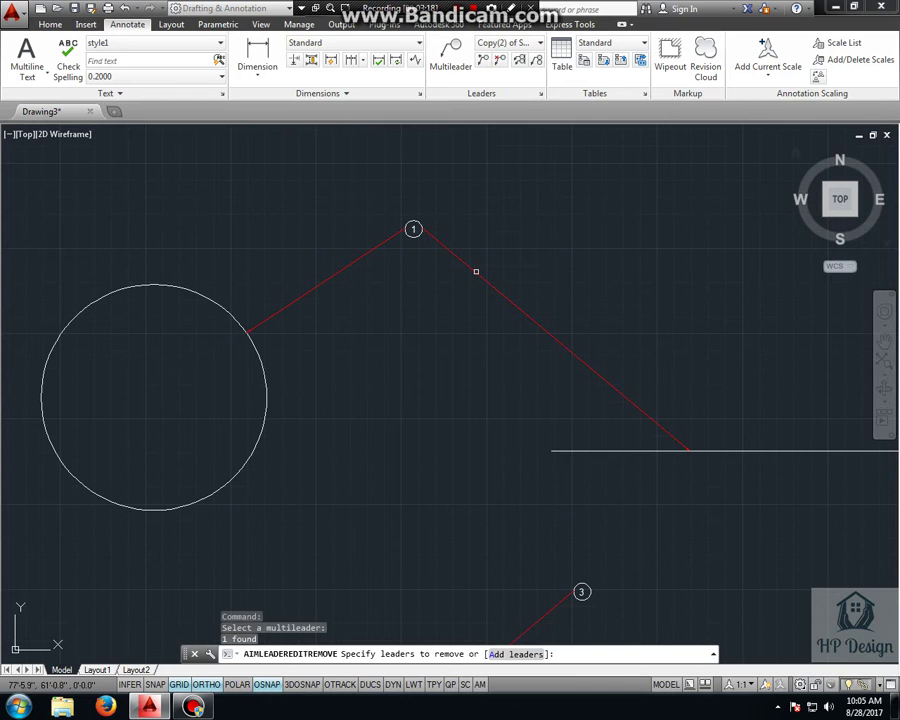
{"action": "left_click", "coordinate": [476, 271]}
{"action": "key", "text": "Return"}
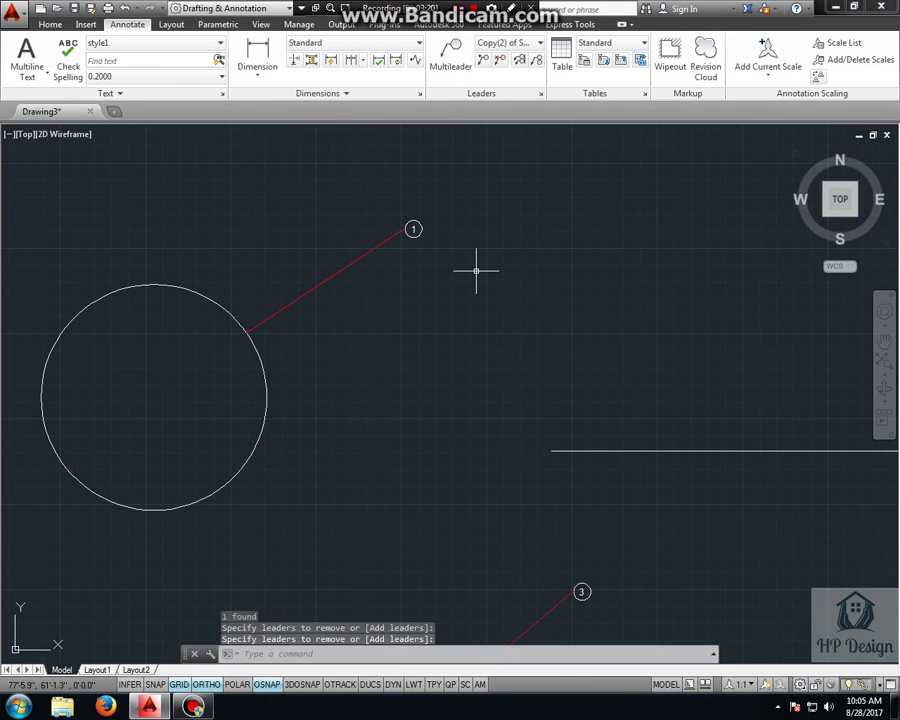
{"action": "scroll", "coordinate": [474, 268], "scroll_direction": "down", "scroll_amount": 2}
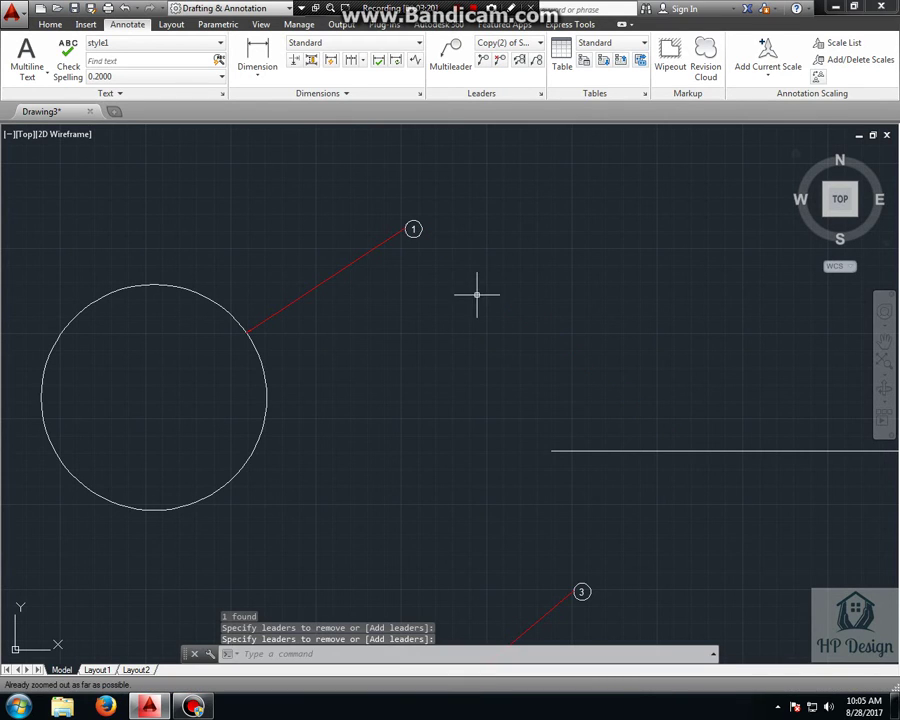
{"action": "middle_click", "coordinate": [587, 250]}
{"action": "mouse_move", "coordinate": [518, 296]}
{"action": "middle_mouse_down"}
{"action": "mouse_move", "coordinate": [534, 299]}
{"action": "mouse_move", "coordinate": [558, 278]}
{"action": "mouse_move", "coordinate": [522, 266]}
{"action": "middle_mouse_up"}
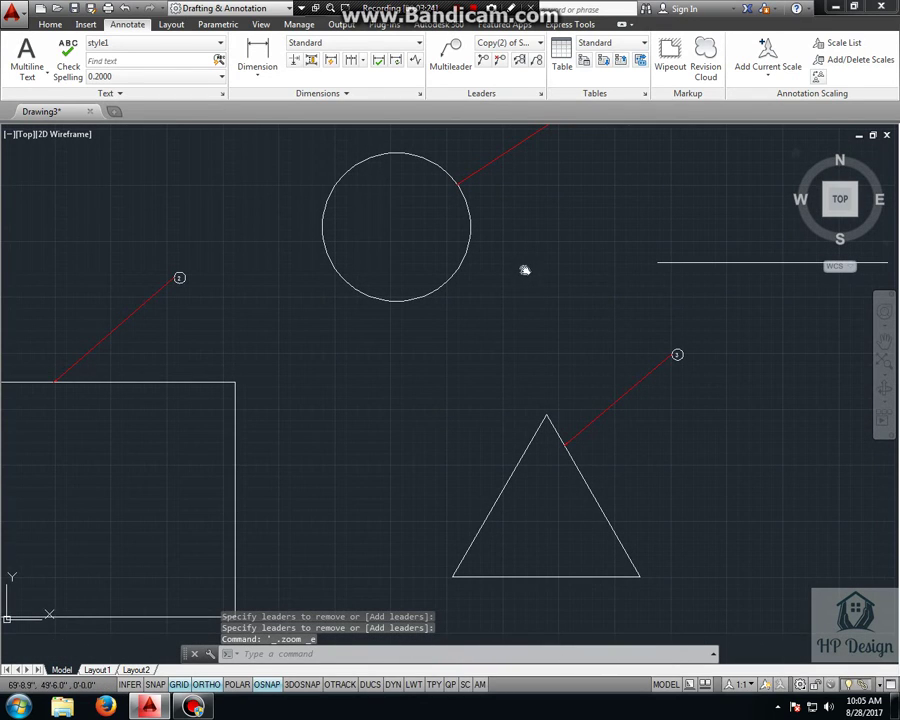
Step: Align the circle, triangle and square multileaders vertically with Ortho, using tag 1 as reference
{"action": "left_click", "coordinate": [521, 61]}
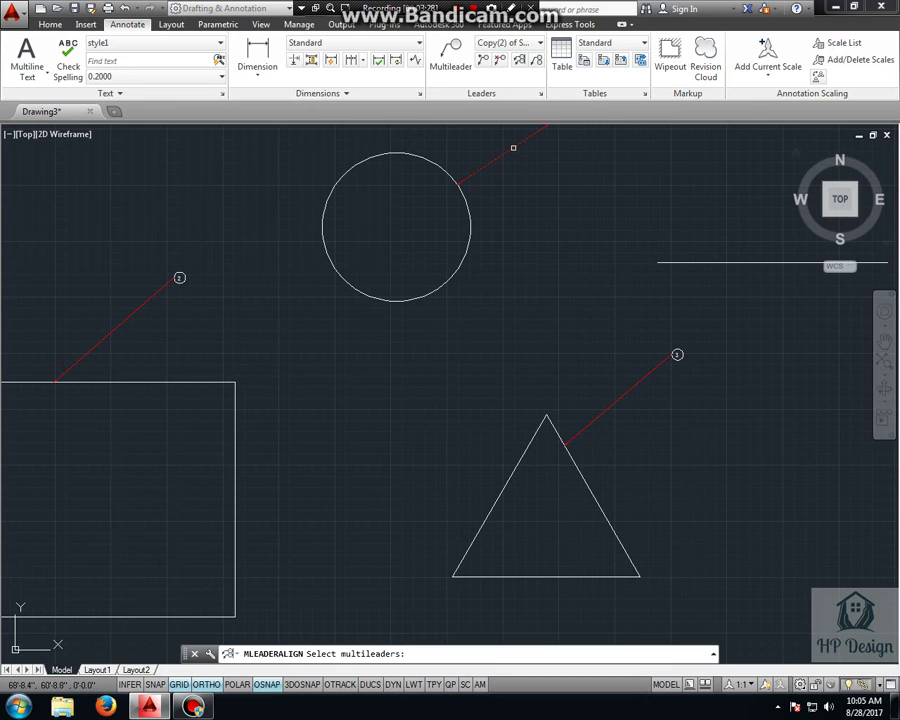
{"action": "left_click", "coordinate": [513, 148]}
{"action": "left_click", "coordinate": [634, 384]}
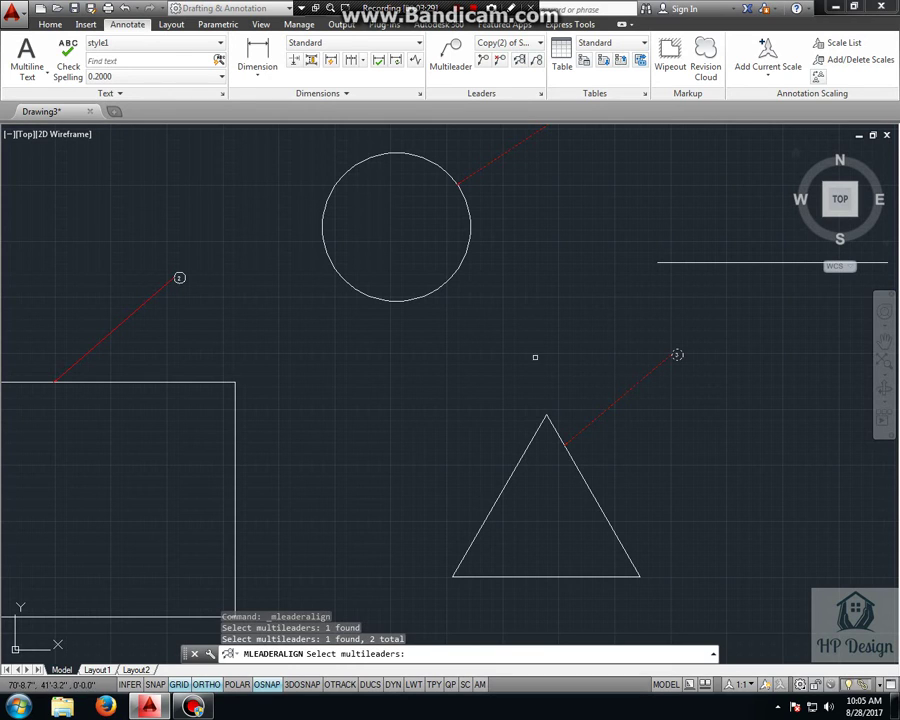
{"action": "left_click", "coordinate": [149, 299]}
{"action": "key", "text": "Return"}
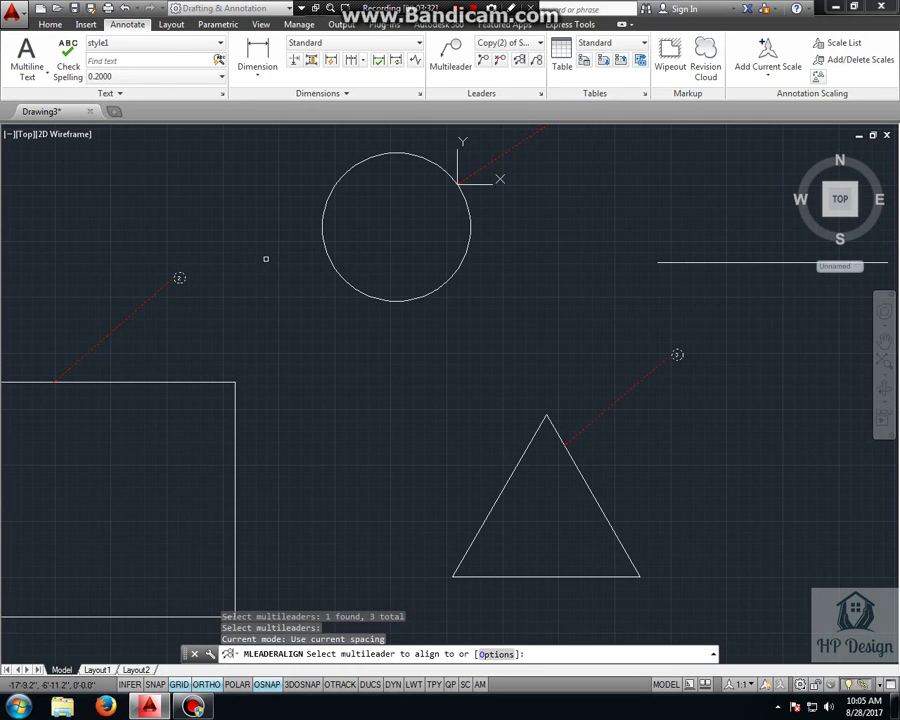
{"action": "middle_click_drag", "start_coordinate": [251, 307], "coordinate": [270, 400]}
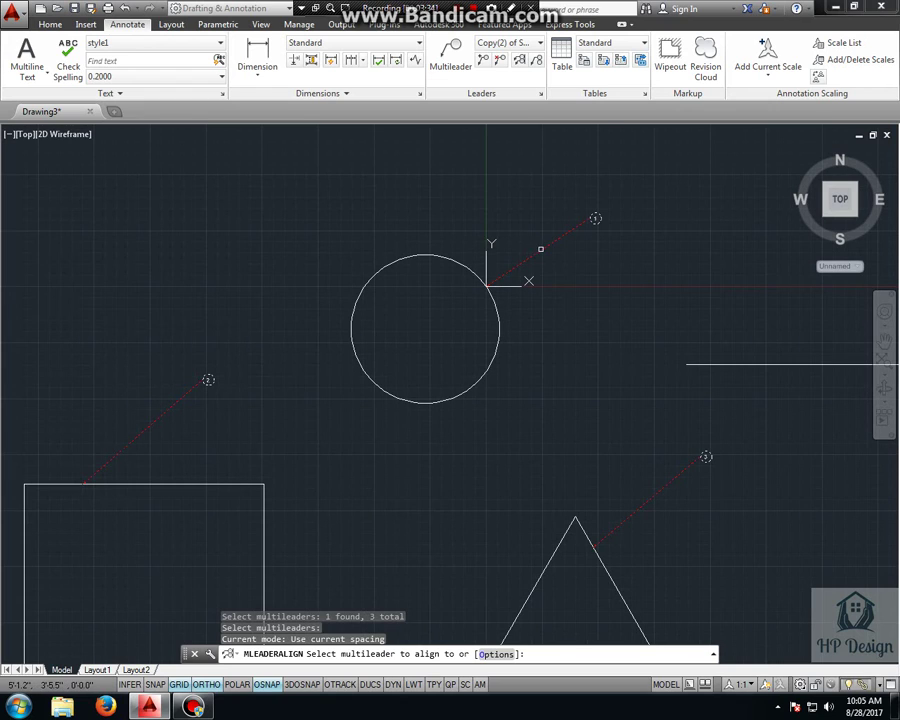
{"action": "left_click", "coordinate": [540, 248]}
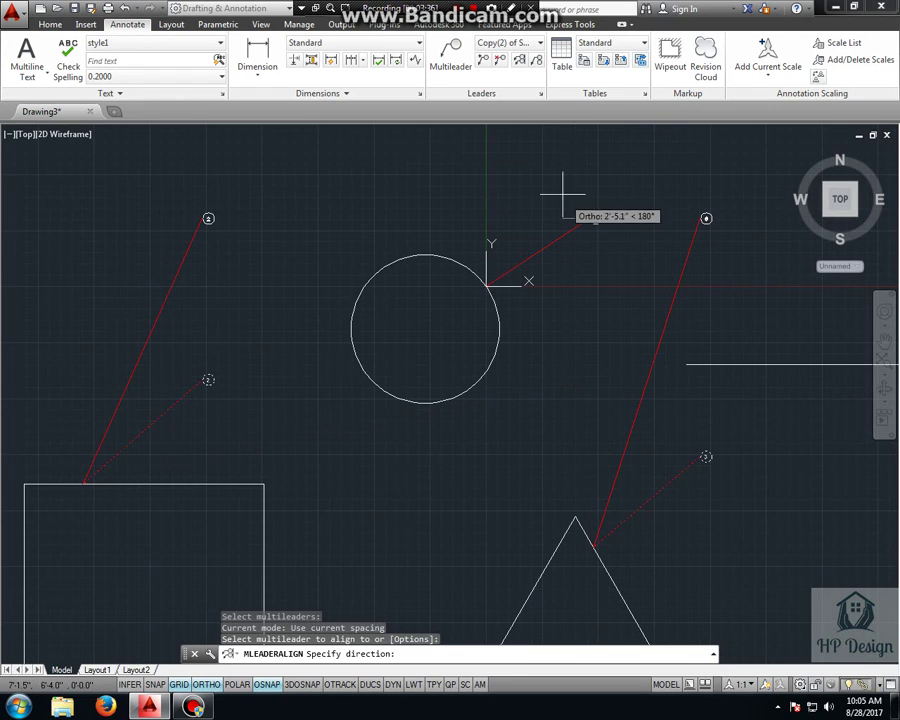
{"action": "left_click", "coordinate": [212, 683]}
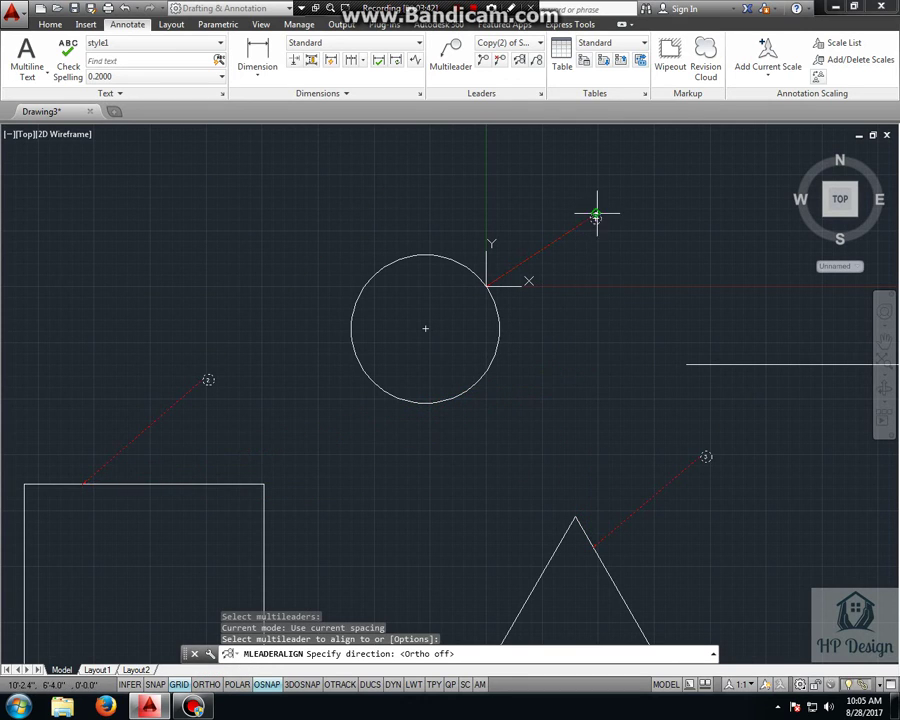
{"action": "key", "text": "F8"}
{"action": "left_click", "coordinate": [594, 284]}
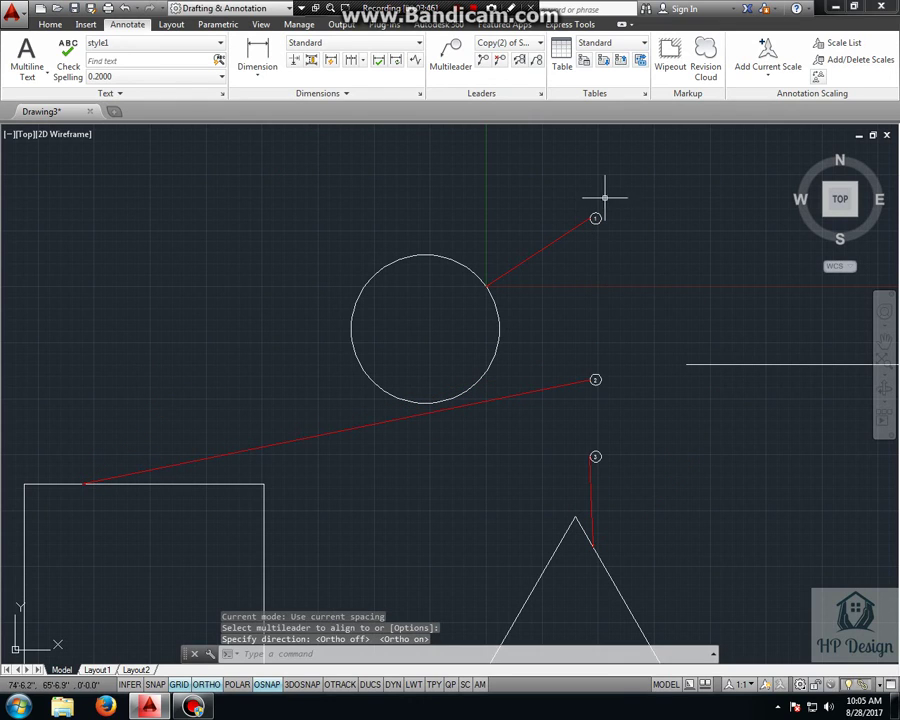
{"action": "middle_click_drag", "start_coordinate": [687, 471], "coordinate": [535, 503]}
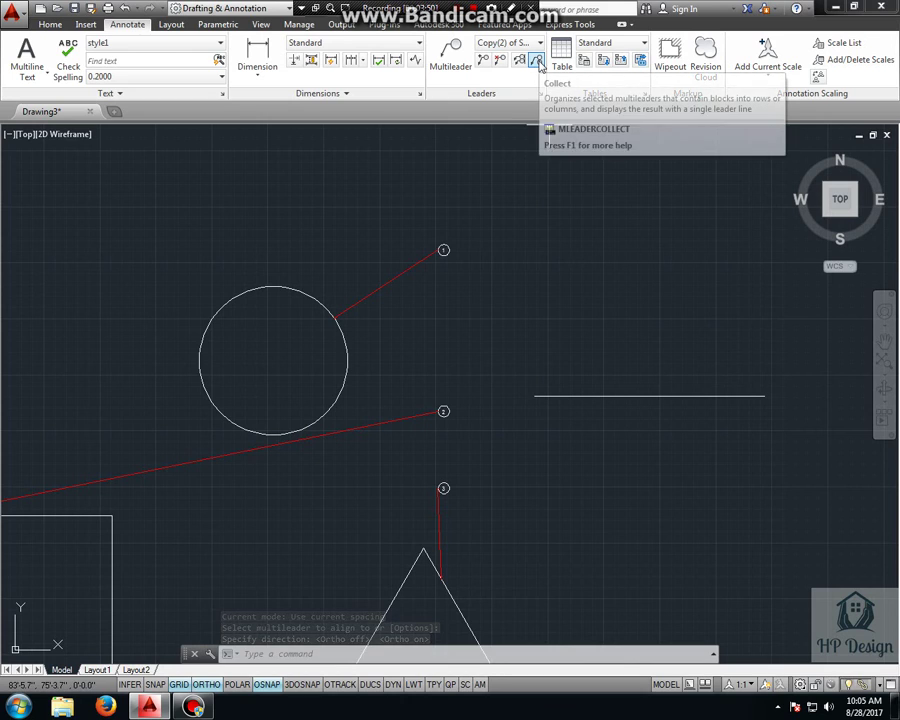
Step: Collect multileaders 1, 2 and 3 into one balloon group placed to the right
{"action": "left_click", "coordinate": [537, 62]}
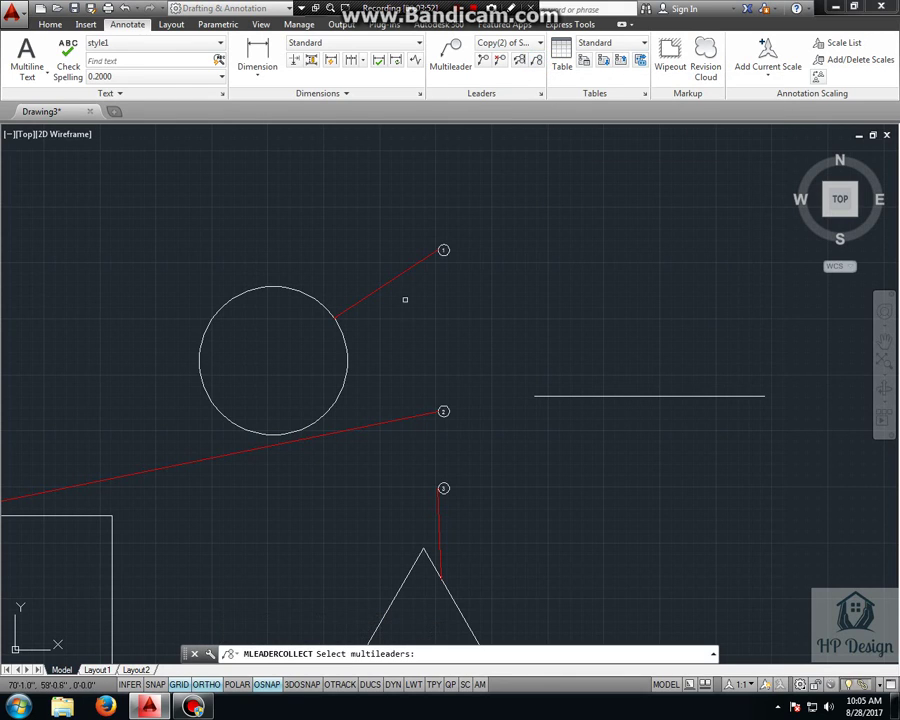
{"action": "left_click", "coordinate": [410, 268]}
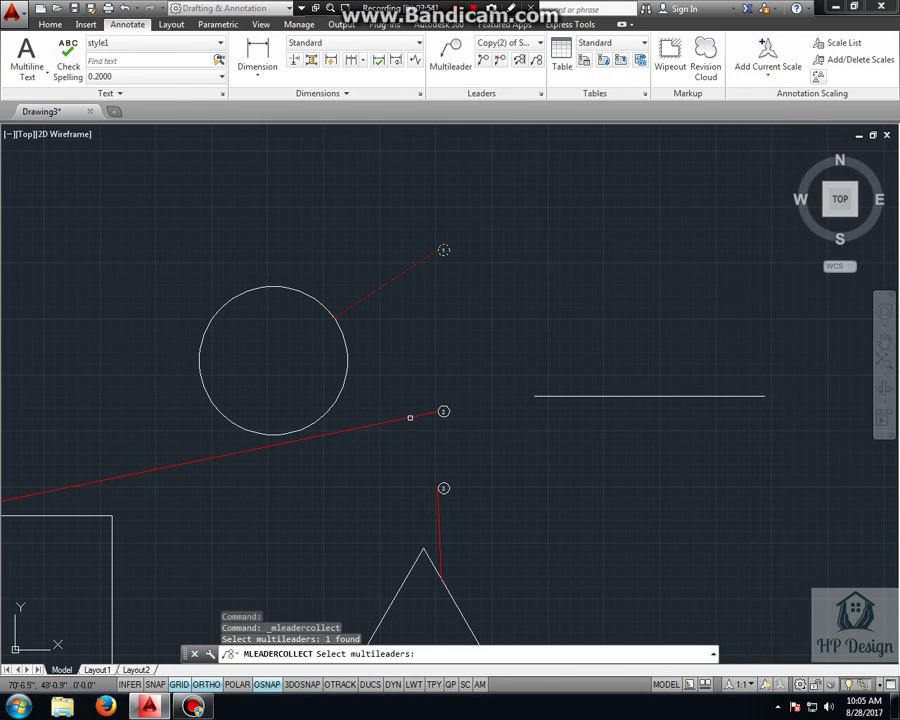
{"action": "left_click", "coordinate": [410, 418]}
{"action": "left_click", "coordinate": [438, 500]}
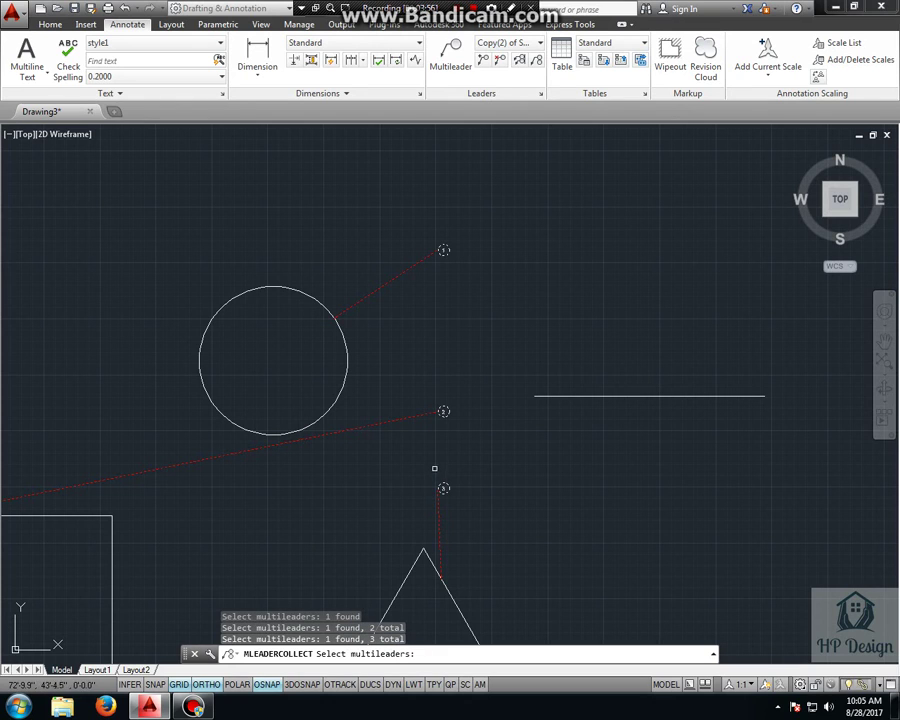
{"action": "key", "text": "Return"}
{"action": "left_click", "coordinate": [614, 320]}
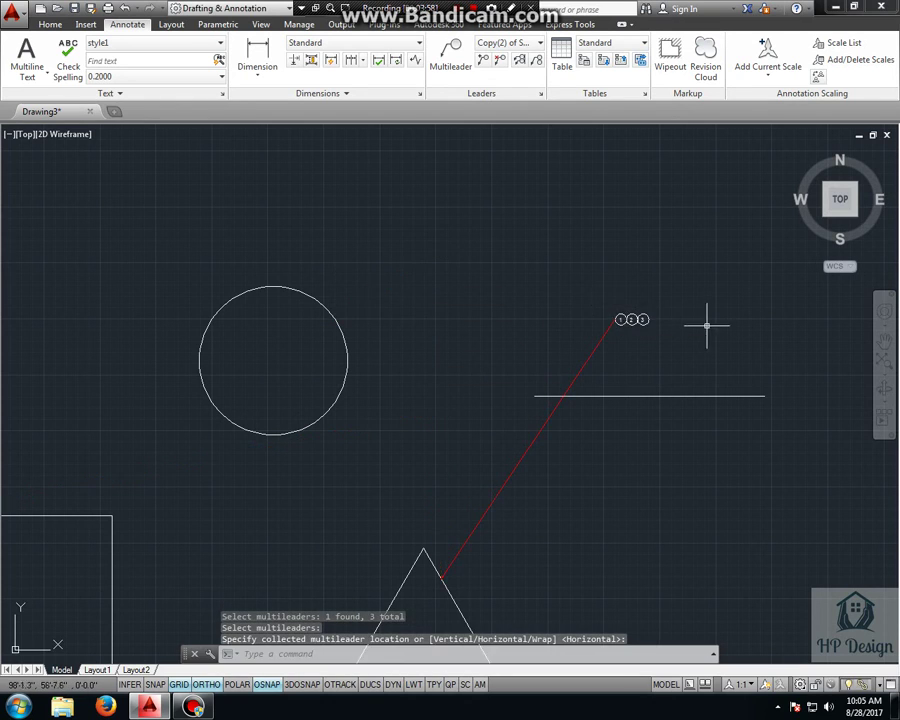
{"action": "scroll", "coordinate": [646, 316], "scroll_direction": "up", "scroll_amount": 5}
{"action": "scroll", "coordinate": [536, 368], "scroll_direction": "down", "scroll_amount": 4}
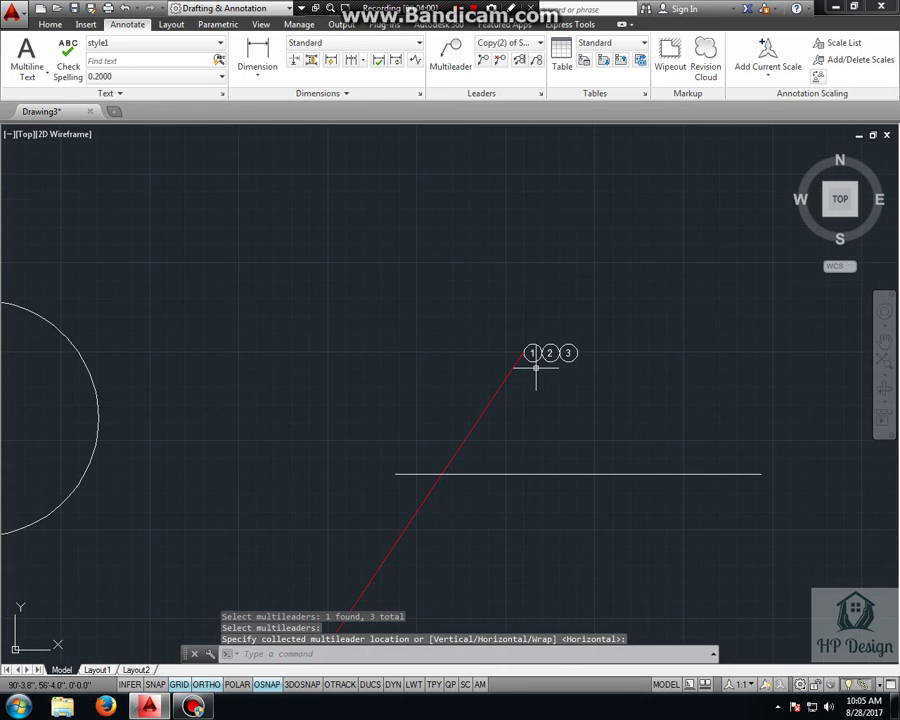
{"action": "mouse_move", "coordinate": [508, 366]}
{"action": "middle_mouse_down"}
{"action": "mouse_move", "coordinate": [628, 340]}
{"action": "mouse_move", "coordinate": [660, 314]}
{"action": "middle_mouse_up"}
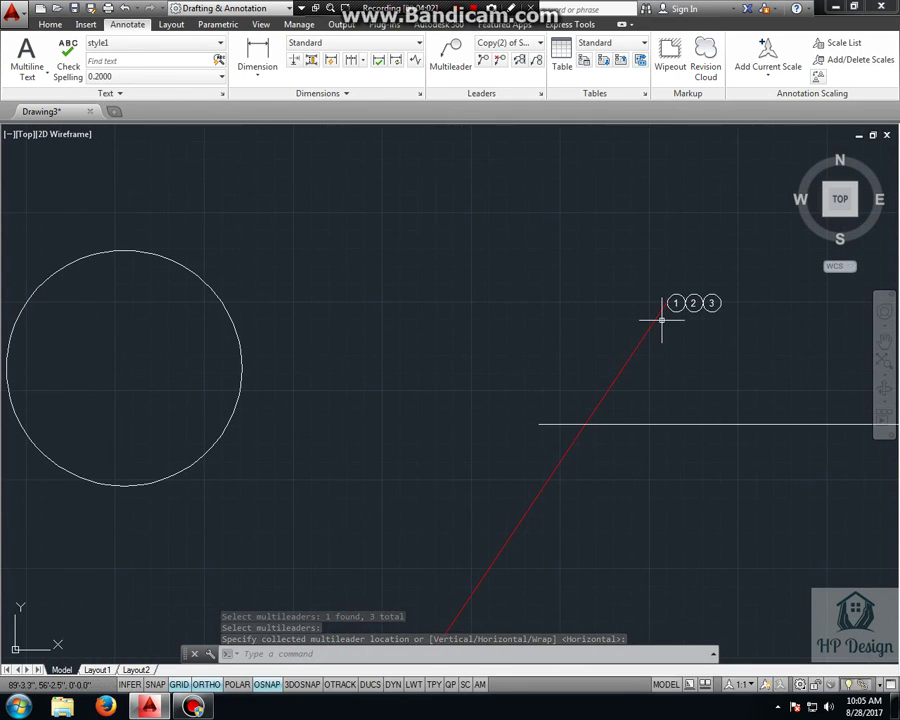
{"action": "left_click", "coordinate": [650, 320]}
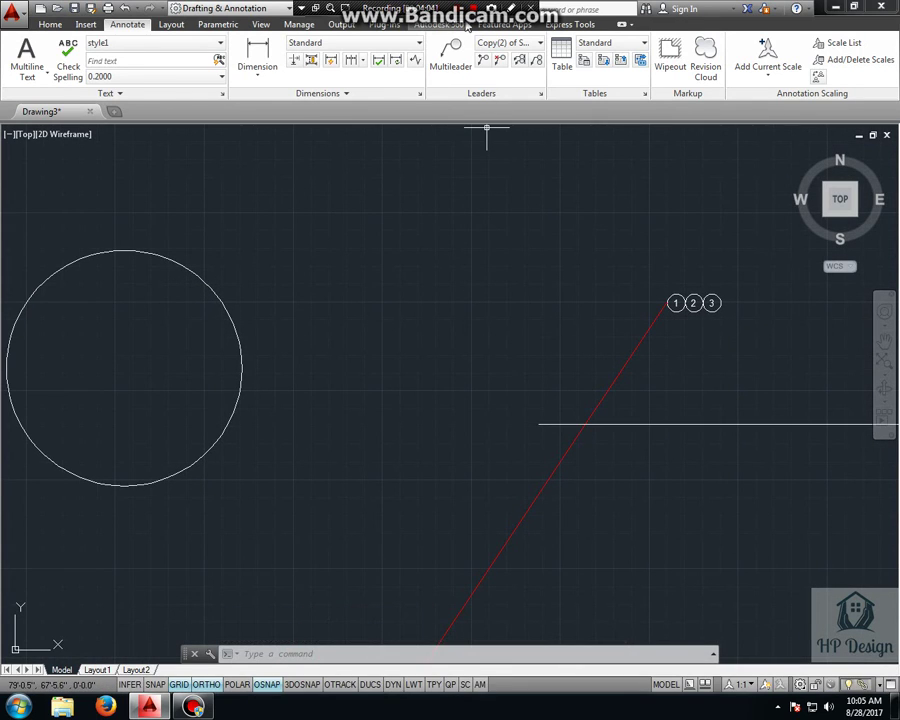
Step: Delete the collected leader and bring all shapes back into view
{"action": "key", "text": "Delete"}
{"action": "middle_click_drag", "start_coordinate": [402, 292], "coordinate": [446, 261]}
{"action": "scroll", "coordinate": [490, 314], "scroll_direction": "down", "scroll_amount": 2}
{"action": "mouse_move", "coordinate": [406, 378]}
{"action": "middle_mouse_down"}
{"action": "mouse_move", "coordinate": [468, 342]}
{"action": "mouse_move", "coordinate": [388, 370]}
{"action": "mouse_move", "coordinate": [428, 333]}
{"action": "mouse_move", "coordinate": [572, 265]}
{"action": "mouse_move", "coordinate": [636, 268]}
{"action": "middle_mouse_up"}
Step: Window-select and delete the leftover numbered balloons
{"action": "left_click", "coordinate": [655, 228]}
{"action": "left_click", "coordinate": [592, 276]}
{"action": "key", "text": "Delete"}
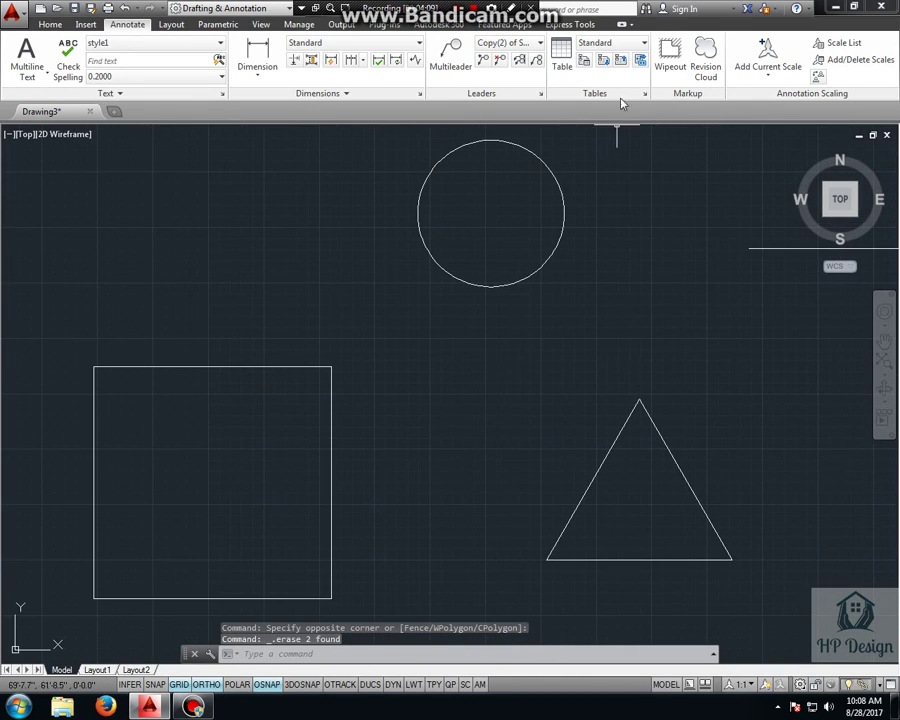
Step: Draw an orthogonal wipeout polygon masking the left half of the circle
{"action": "left_click", "coordinate": [671, 70]}
{"action": "middle_click_drag", "start_coordinate": [459, 298], "coordinate": [431, 395]}
{"action": "left_click", "coordinate": [361, 232]}
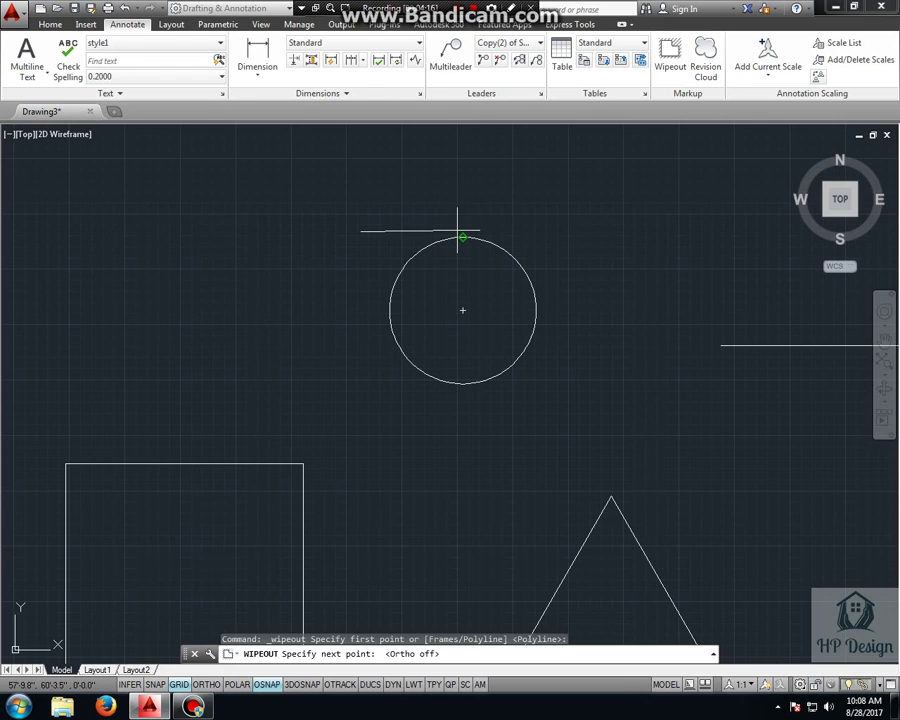
{"action": "key", "text": "F8"}
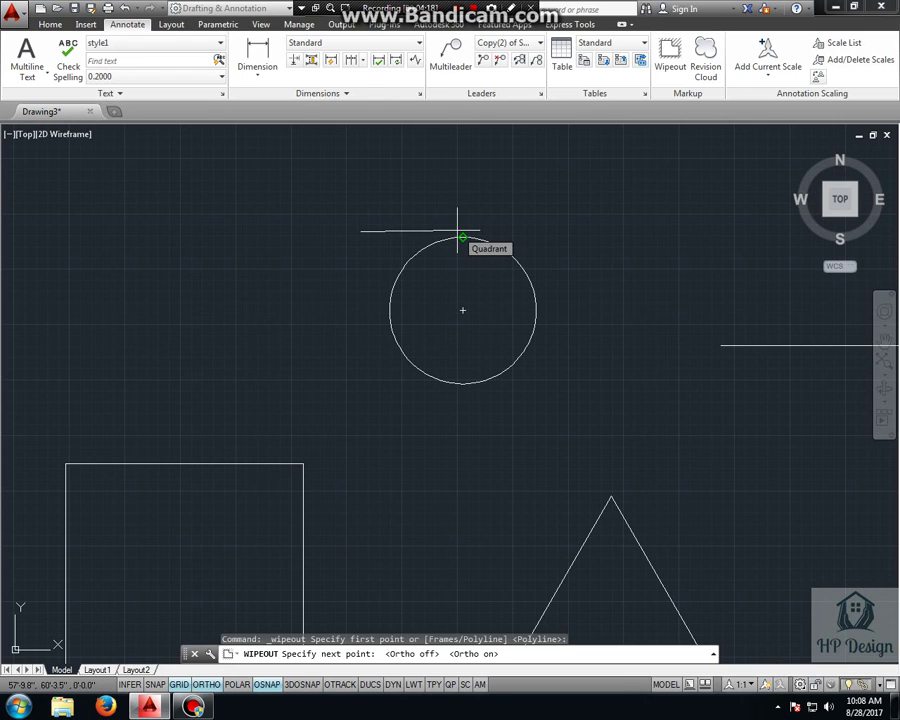
{"action": "left_click", "coordinate": [457, 230]}
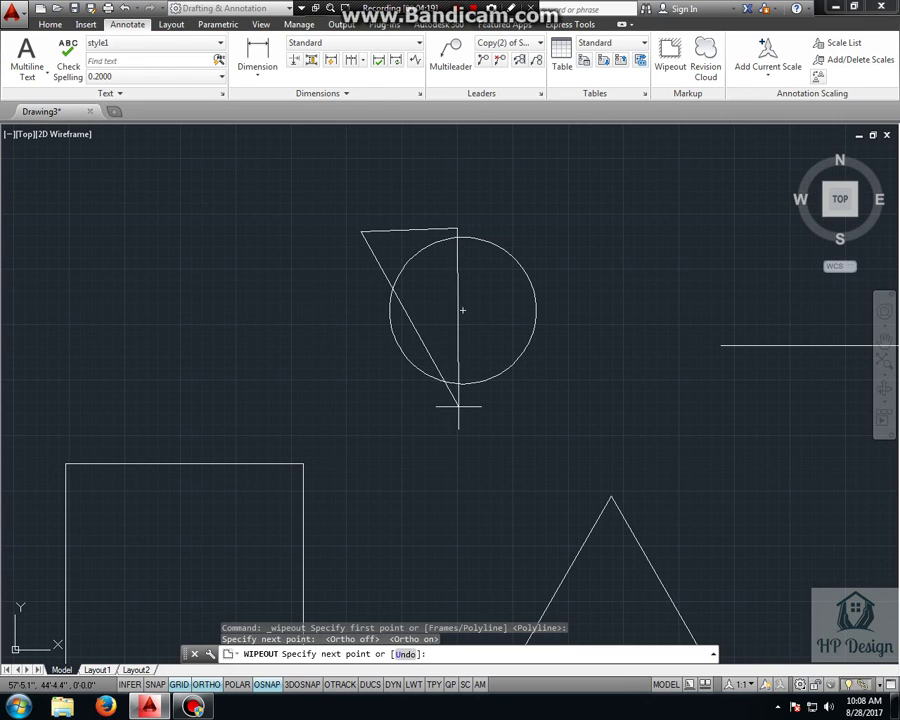
{"action": "left_click", "coordinate": [462, 407]}
{"action": "left_click", "coordinate": [355, 400]}
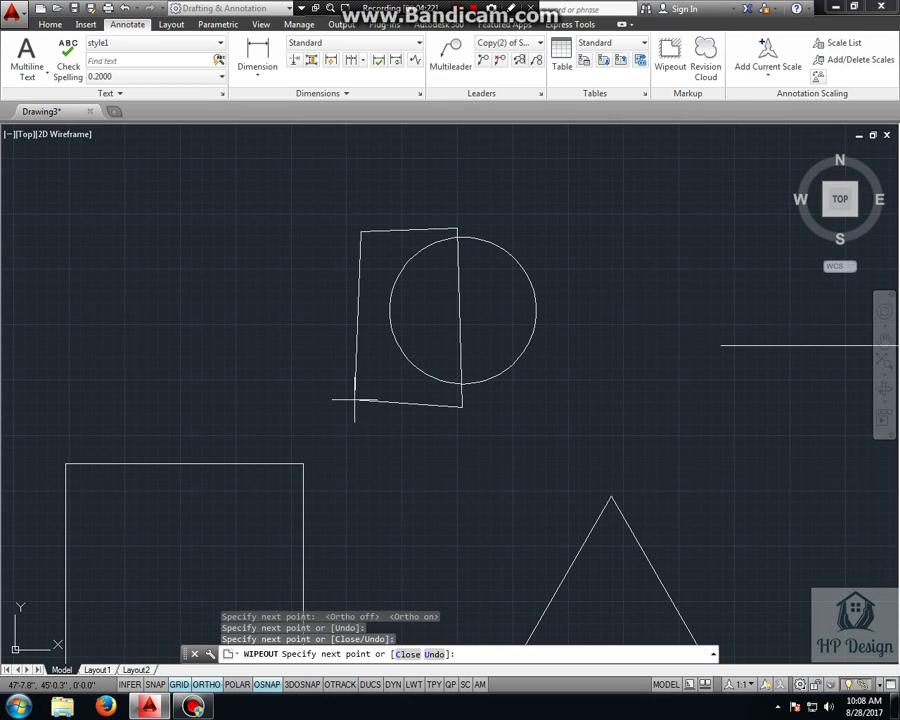
{"action": "key", "text": "Return"}
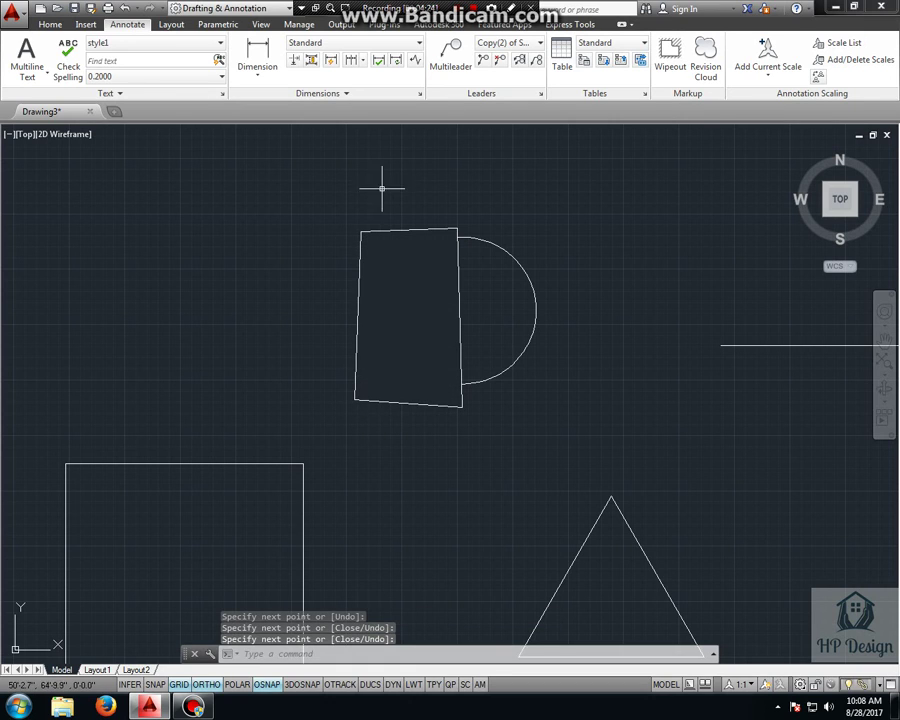
Step: Draw a second wipeout polygon covering the whole square
{"action": "middle_click_drag", "start_coordinate": [536, 390], "coordinate": [482, 324]}
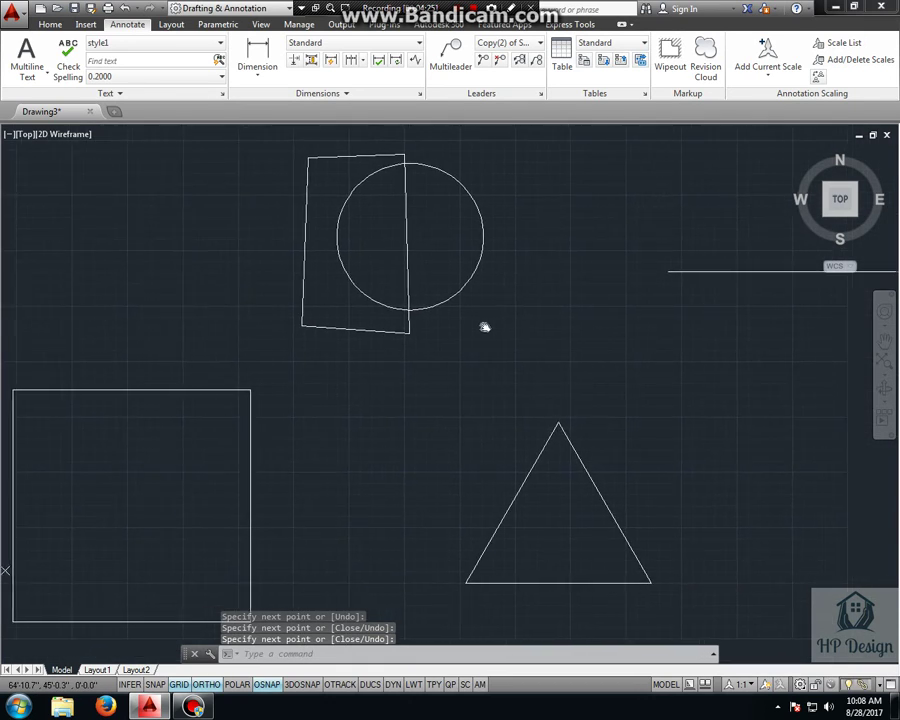
{"action": "left_click", "coordinate": [668, 55]}
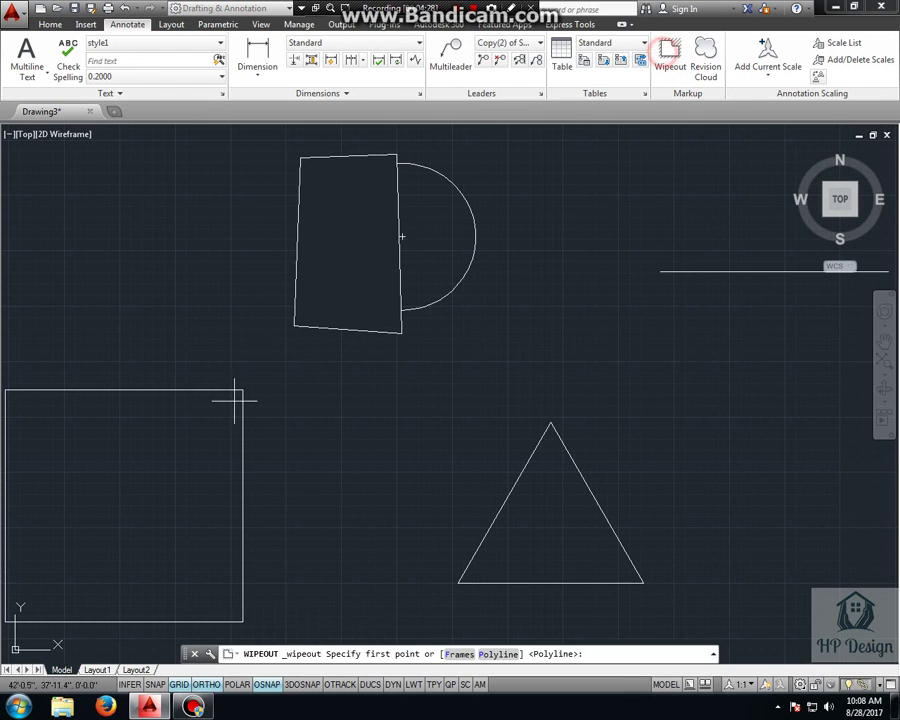
{"action": "middle_click_drag", "start_coordinate": [235, 396], "coordinate": [392, 318]}
{"action": "left_click", "coordinate": [158, 294]}
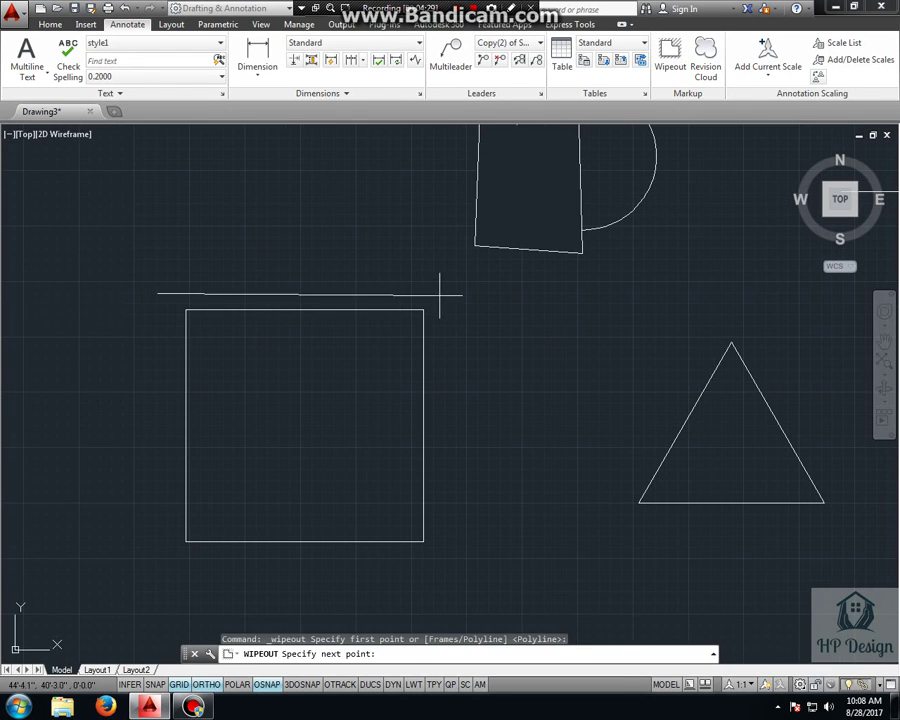
{"action": "left_click", "coordinate": [439, 297]}
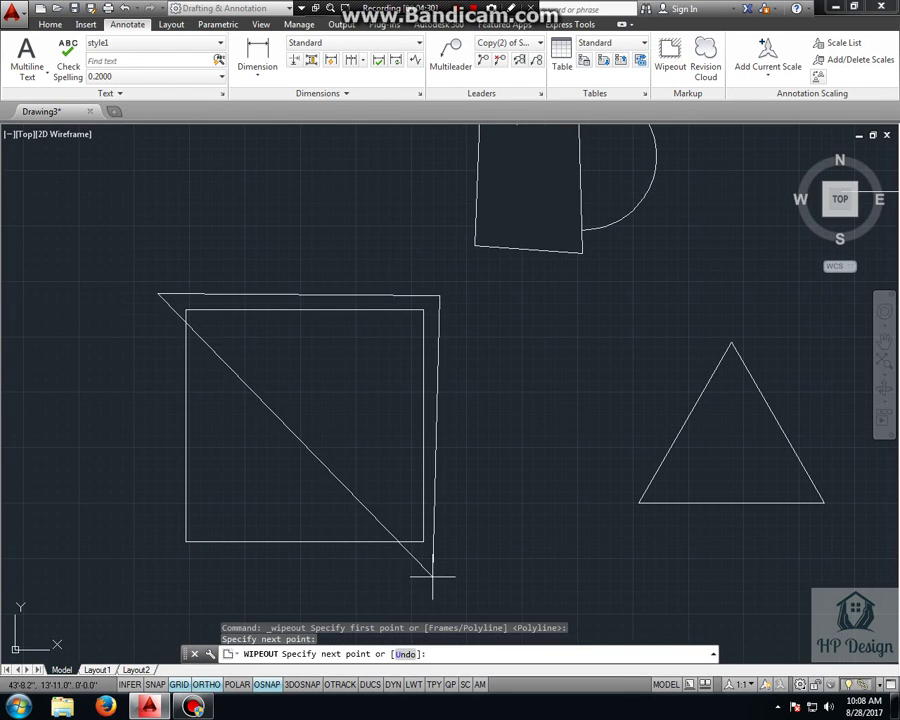
{"action": "left_click", "coordinate": [165, 561]}
{"action": "key", "text": "Return"}
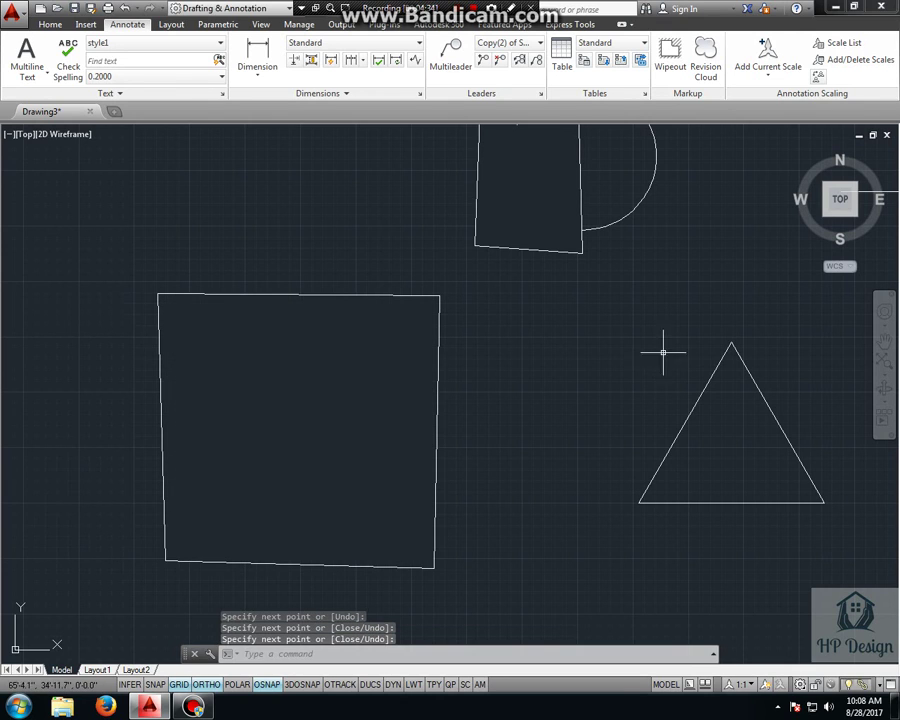
{"action": "middle_click_drag", "start_coordinate": [663, 352], "coordinate": [508, 400]}
Step: Trace a revision cloud around the triangle, then cancel it with Esc
{"action": "left_click", "coordinate": [705, 58]}
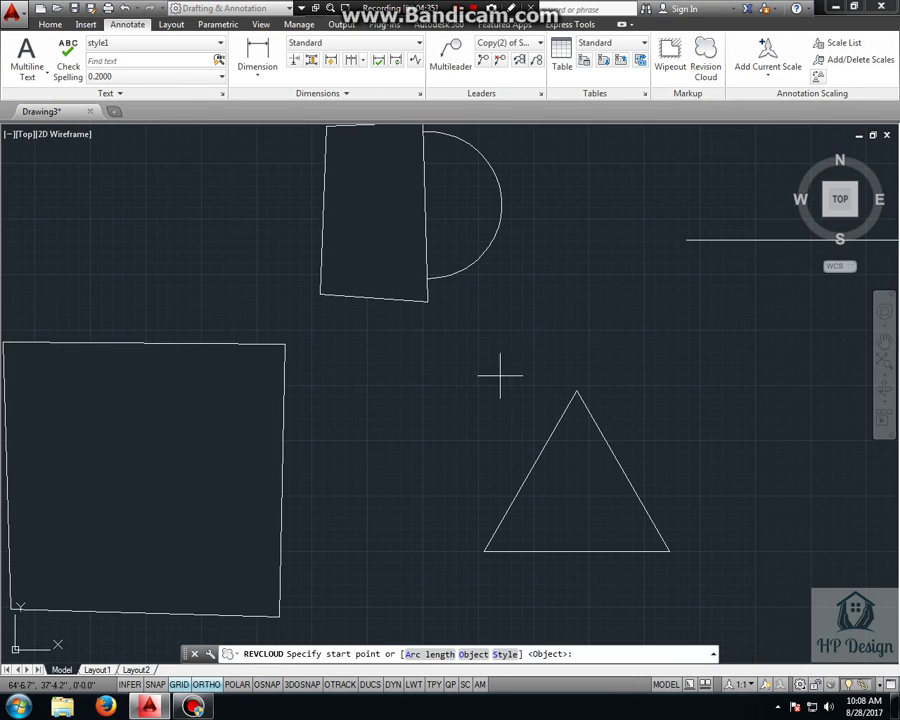
{"action": "left_click", "coordinate": [500, 376]}
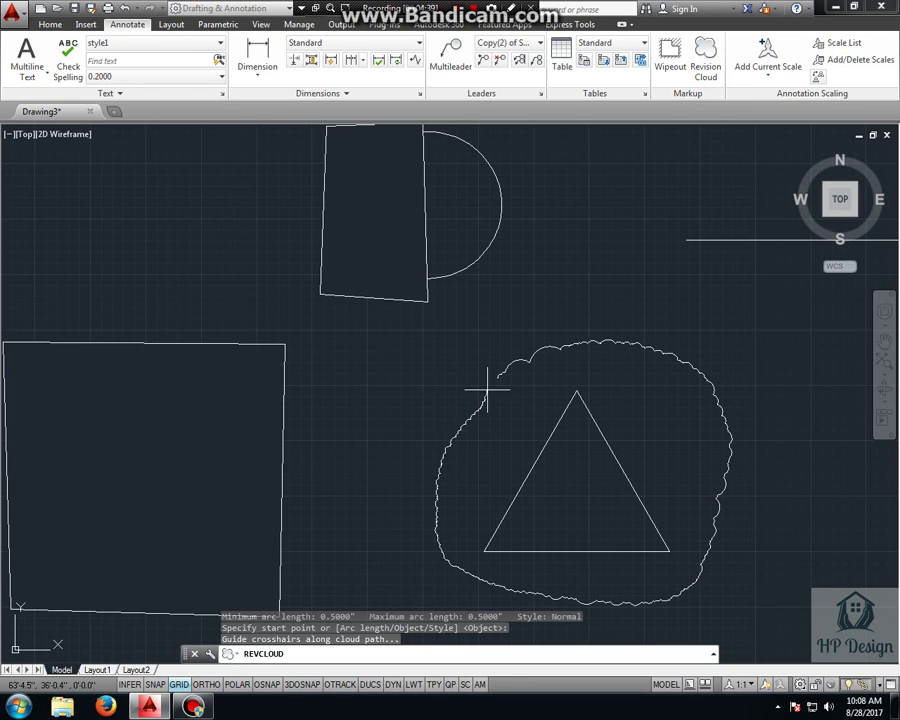
{"action": "double_click", "coordinate": [530, 377]}
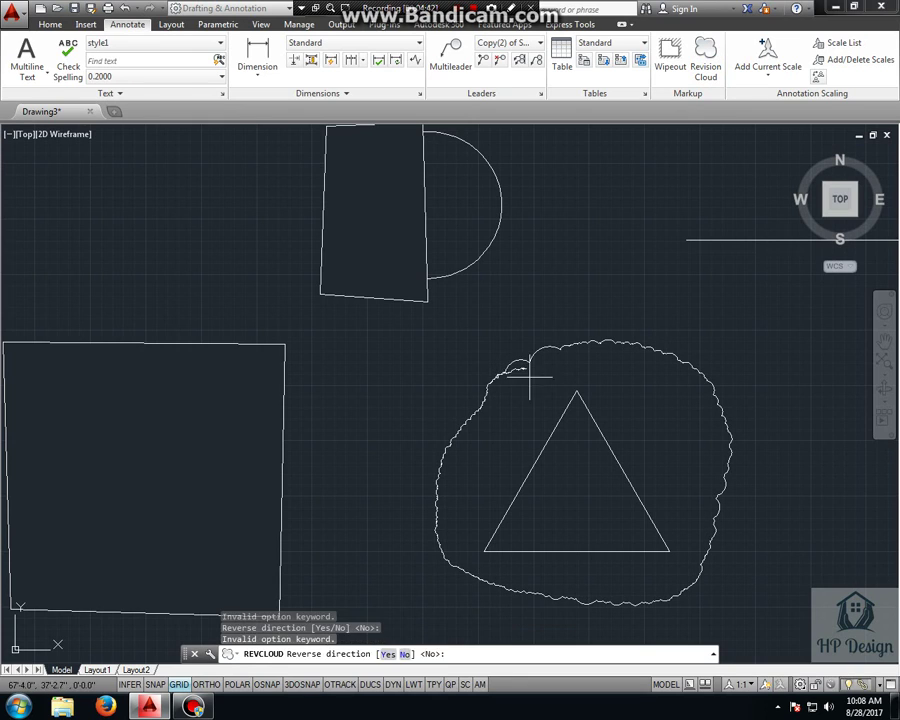
{"action": "scroll", "coordinate": [770, 427], "scroll_direction": "down", "scroll_amount": 2}
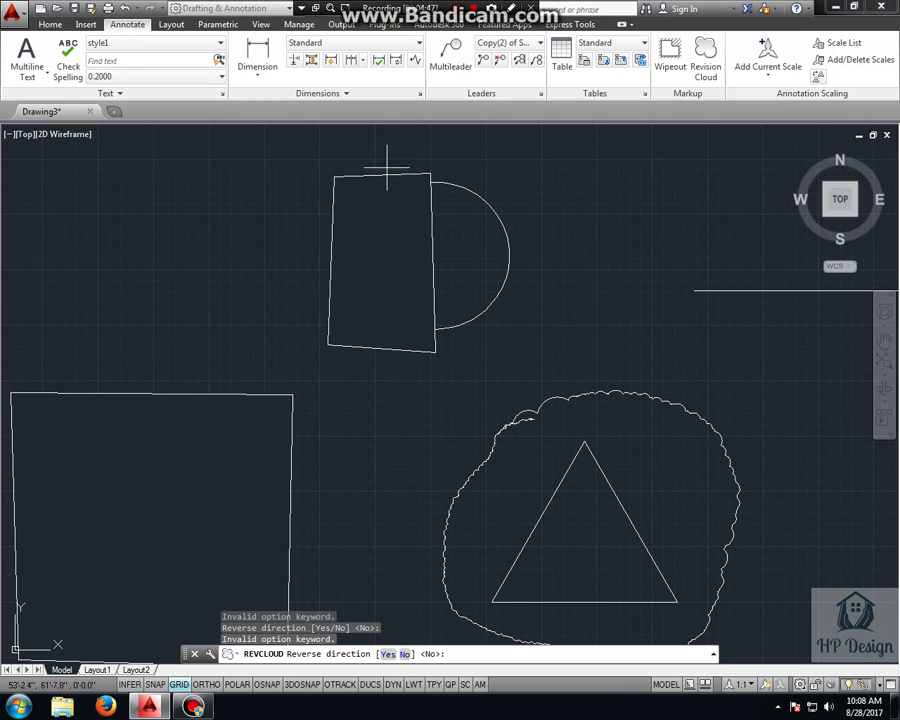
{"action": "key", "text": "Escape"}
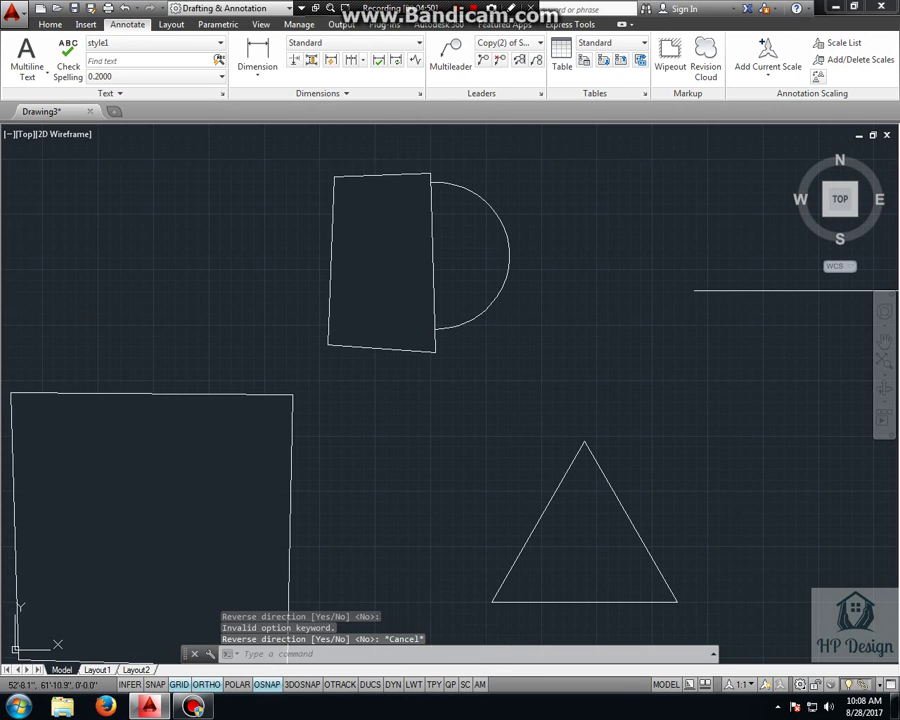
Step: Select the circle's wipeout frame and delete it so the full circle shows
{"action": "left_click", "coordinate": [358, 180]}
{"action": "key", "text": "Delete"}
{"action": "left_click", "coordinate": [190, 355]}
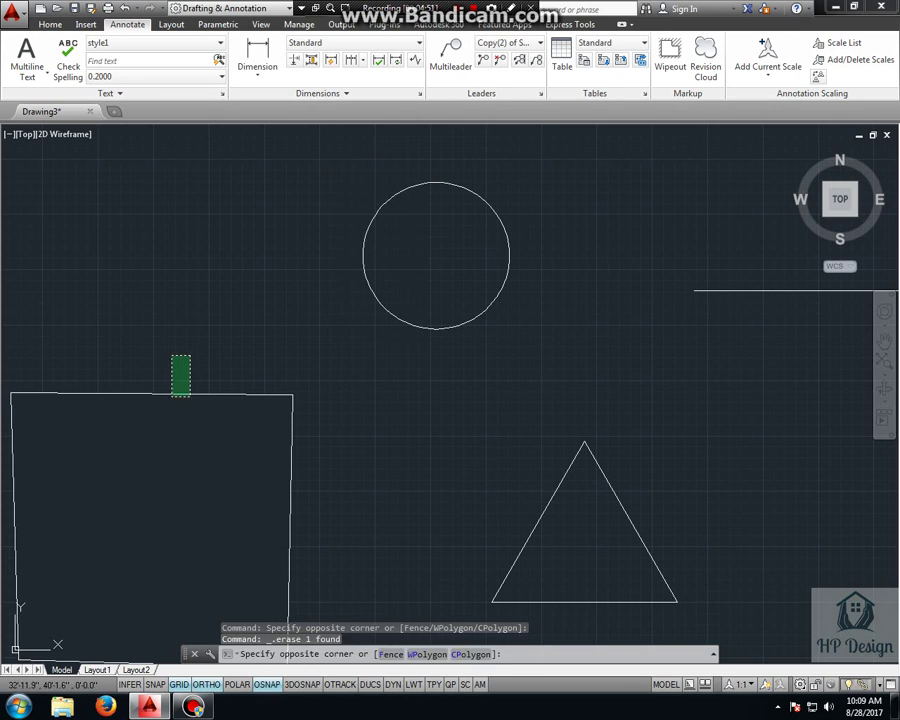